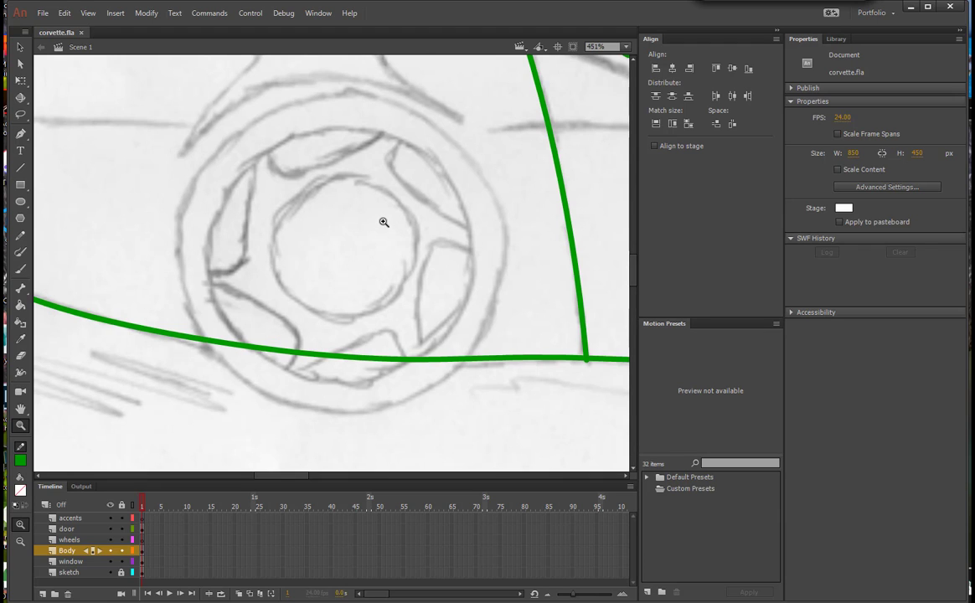
Step: Hide the Body layer and make the wheels layer active
click(110, 551)
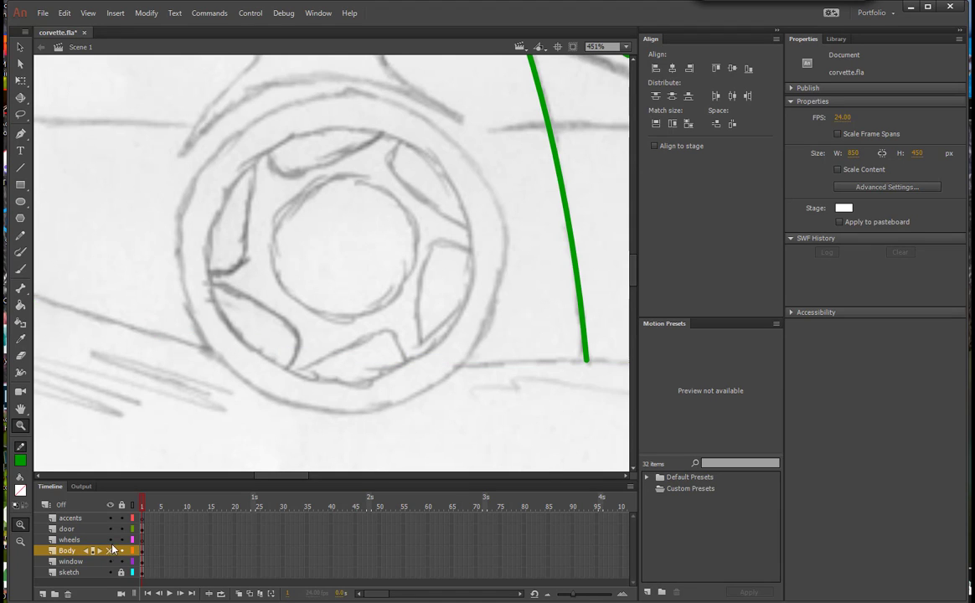
click(81, 539)
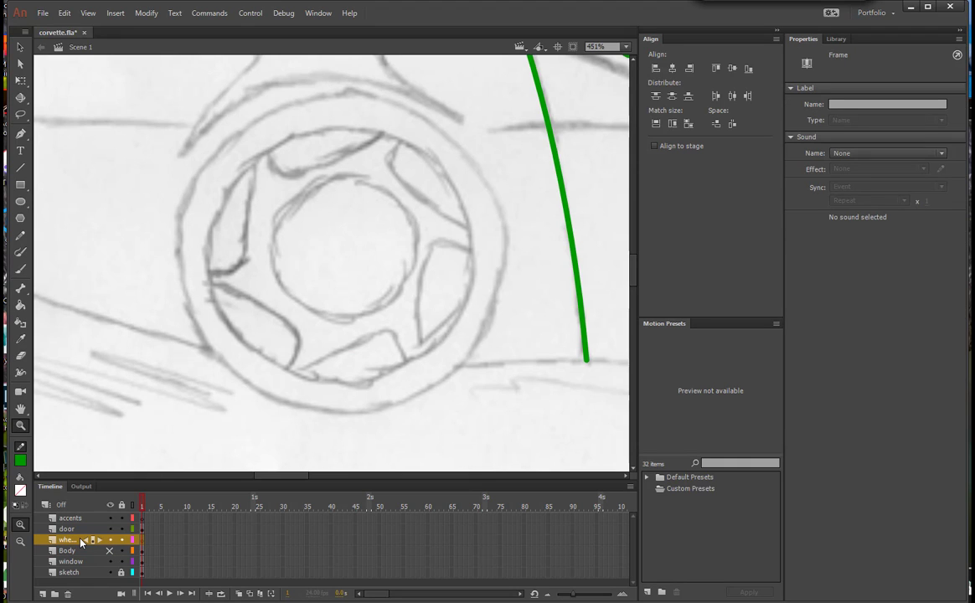
Step: Show the rulers and place a horizontal guide at about 250 and a vertical guide at about 230, crossing at the sketched wheel's centre
click(88, 13)
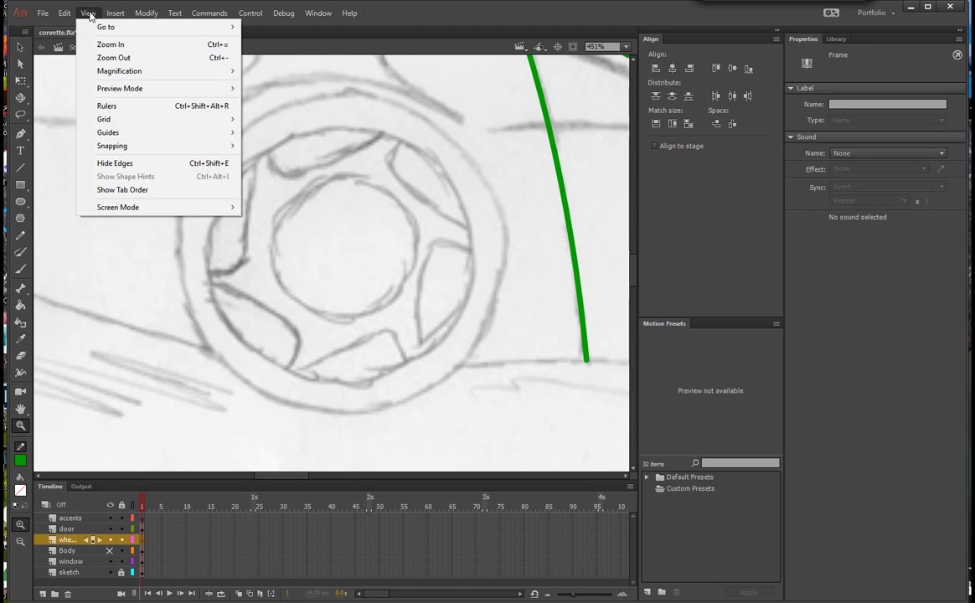
click(110, 110)
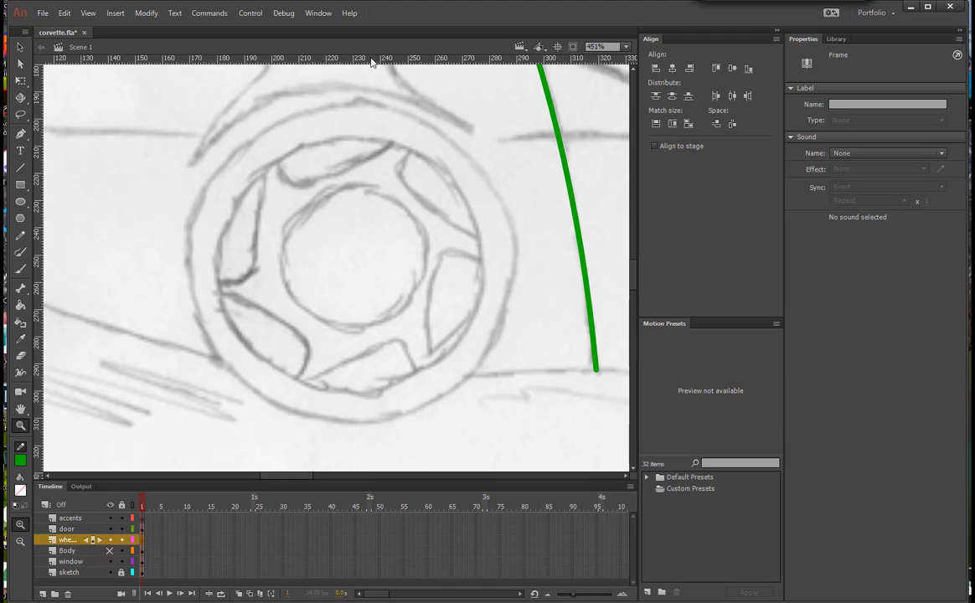
drag(372, 62, 358, 266)
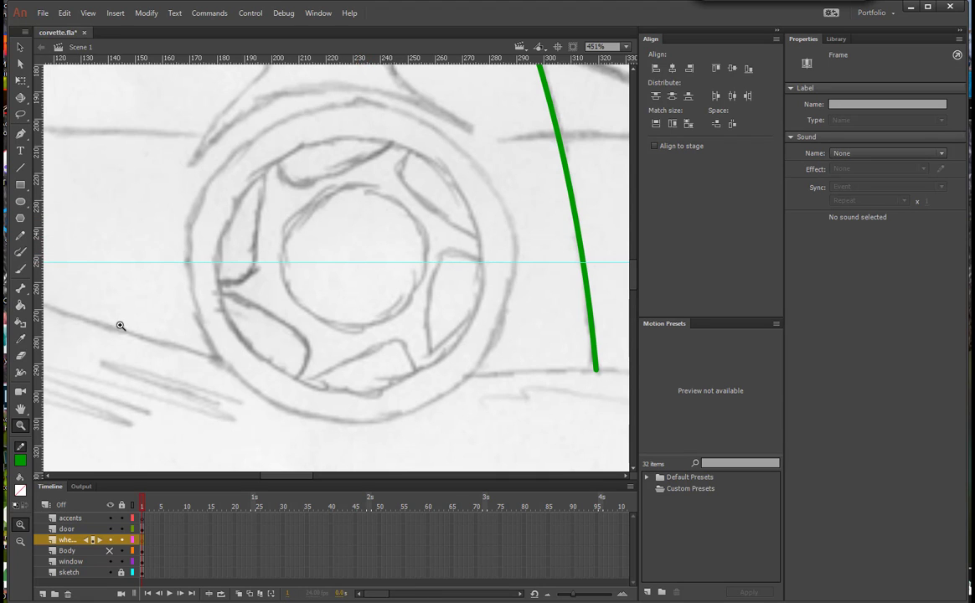
drag(37, 297, 358, 282)
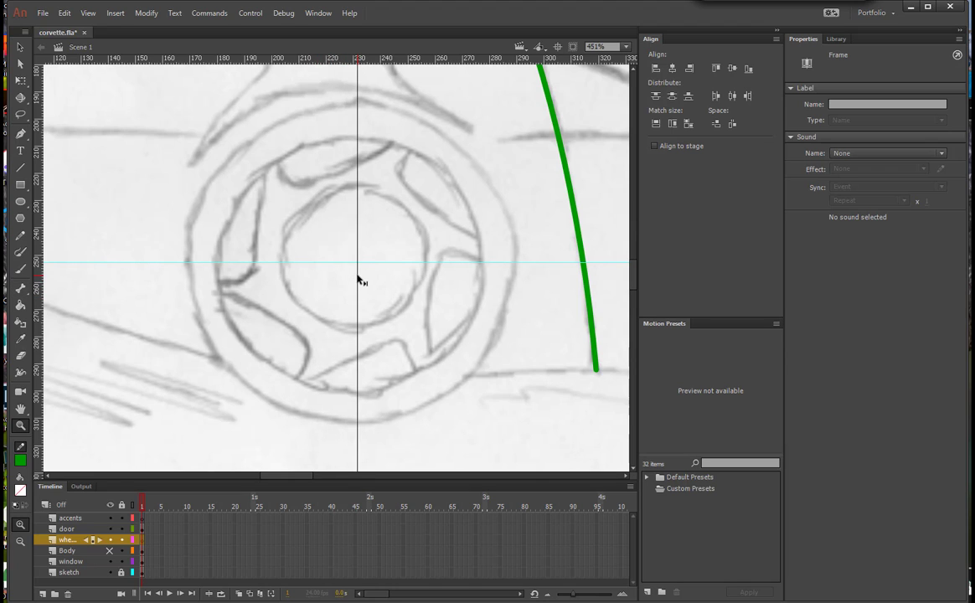
drag(359, 281, 359, 281)
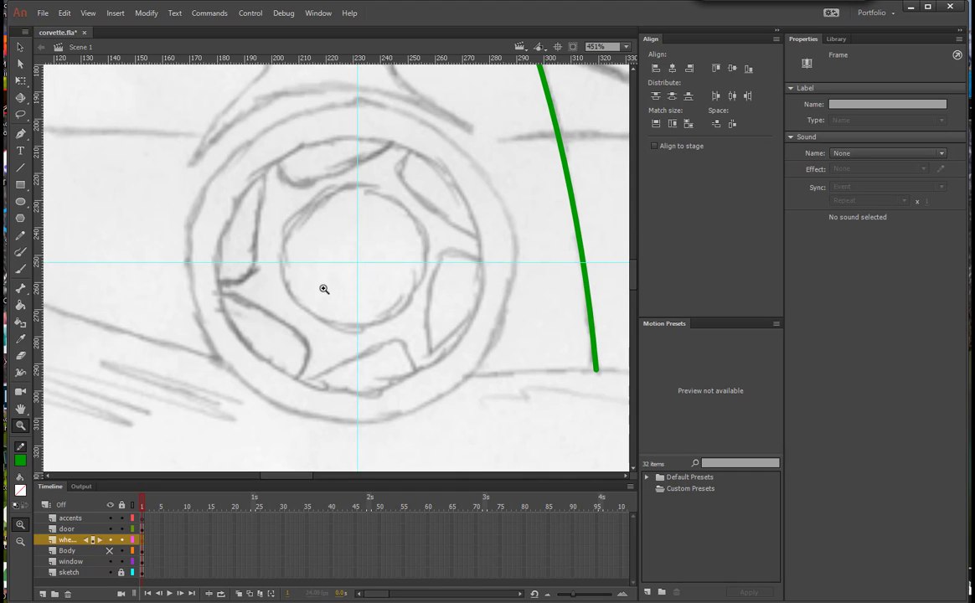
Step: Draw an unfilled green circle about 116 px wide, centred on the guide intersection, over the tire's sketched outer edge
click(24, 203)
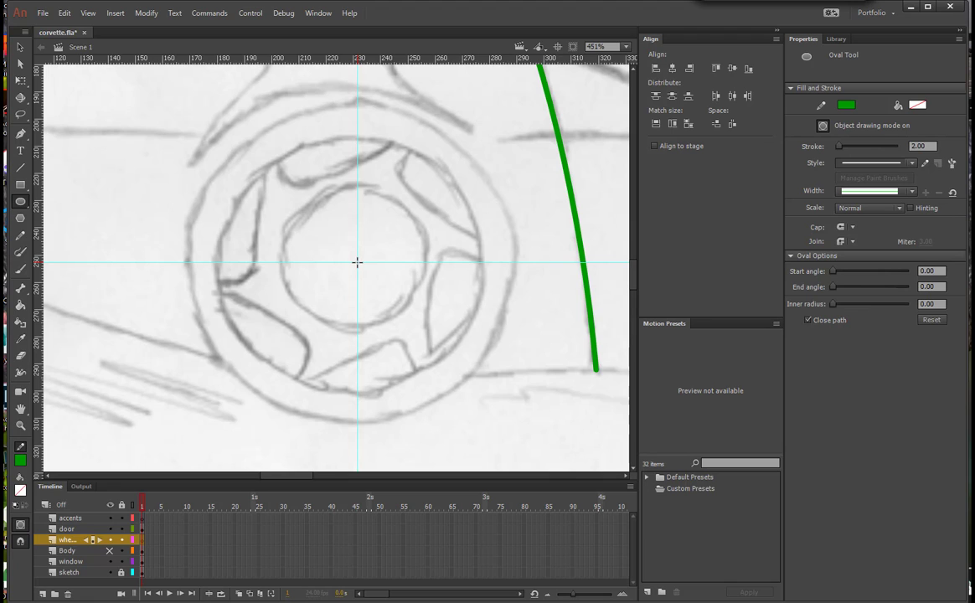
drag(357, 262, 379, 284)
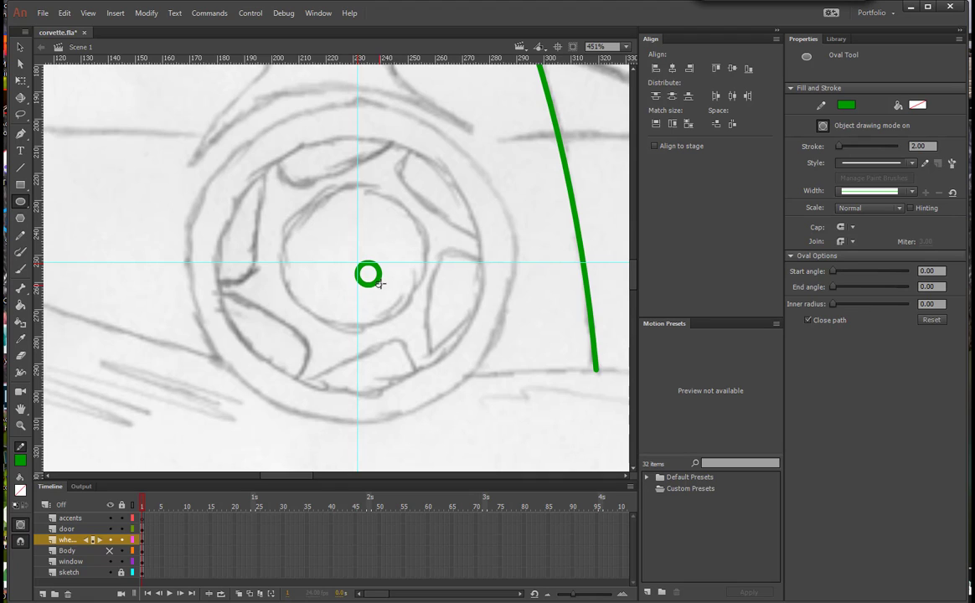
drag(379, 284, 382, 286)
drag(381, 286, 381, 286)
key(alt)
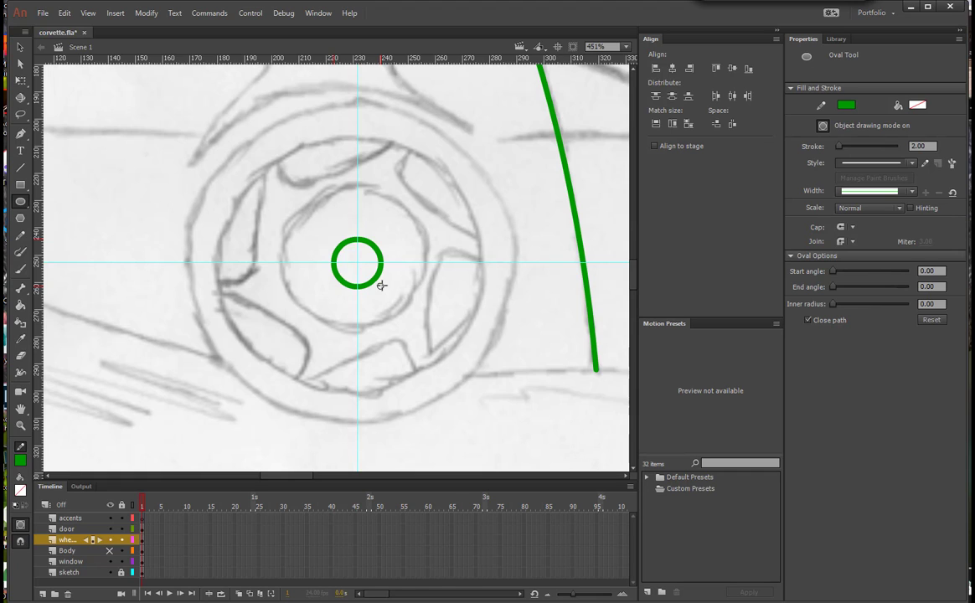
drag(381, 285, 514, 384)
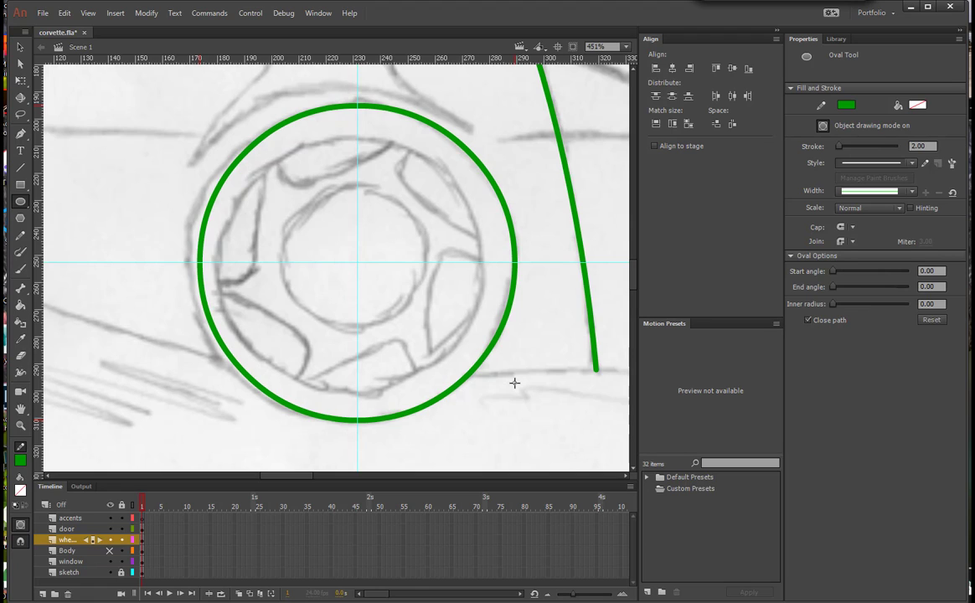
drag(514, 383, 516, 384)
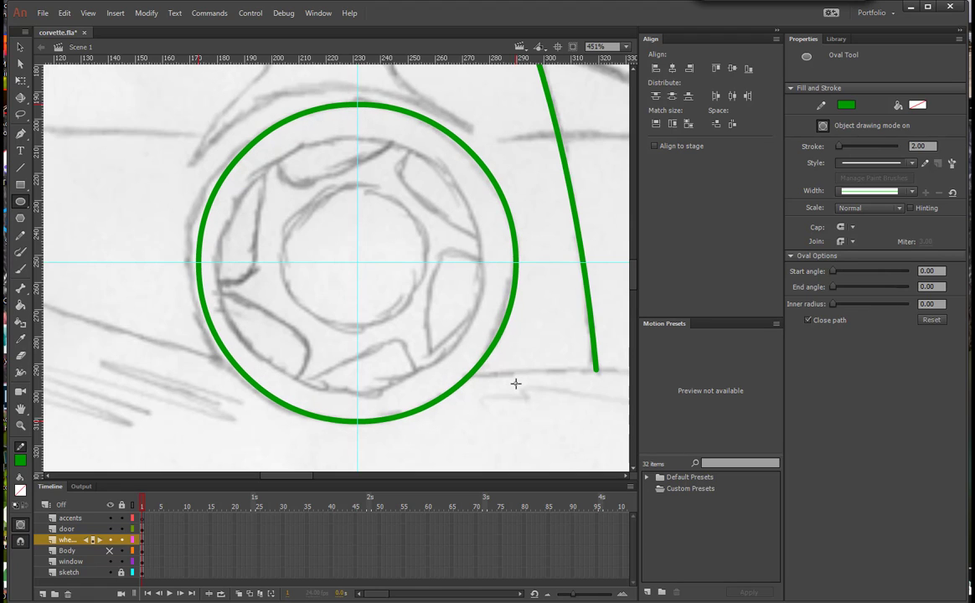
drag(516, 384, 515, 383)
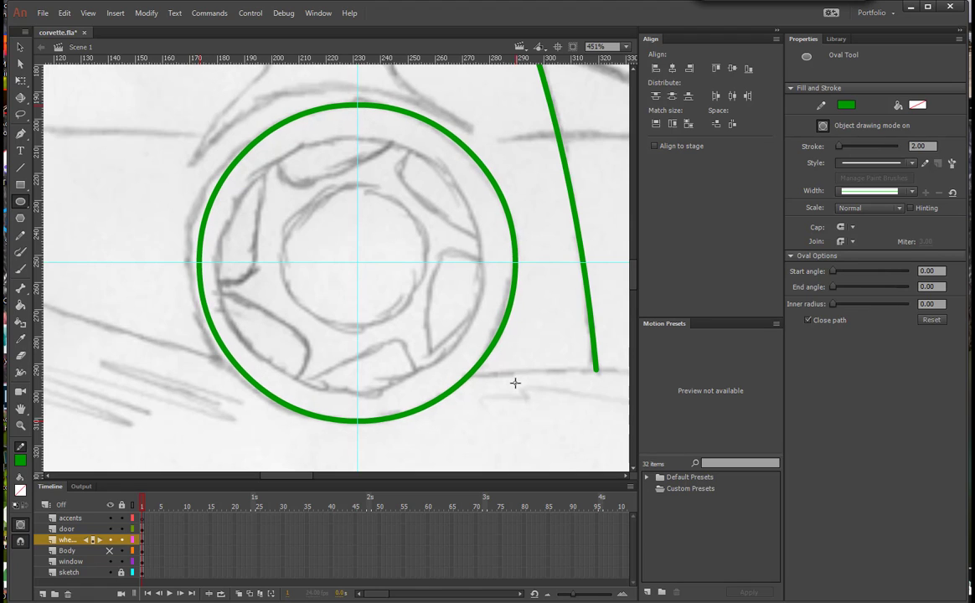
Step: Copy the tire circle, paste it in place, and scale the copy about its centre to about 94 px to match the sketched rim
click(22, 48)
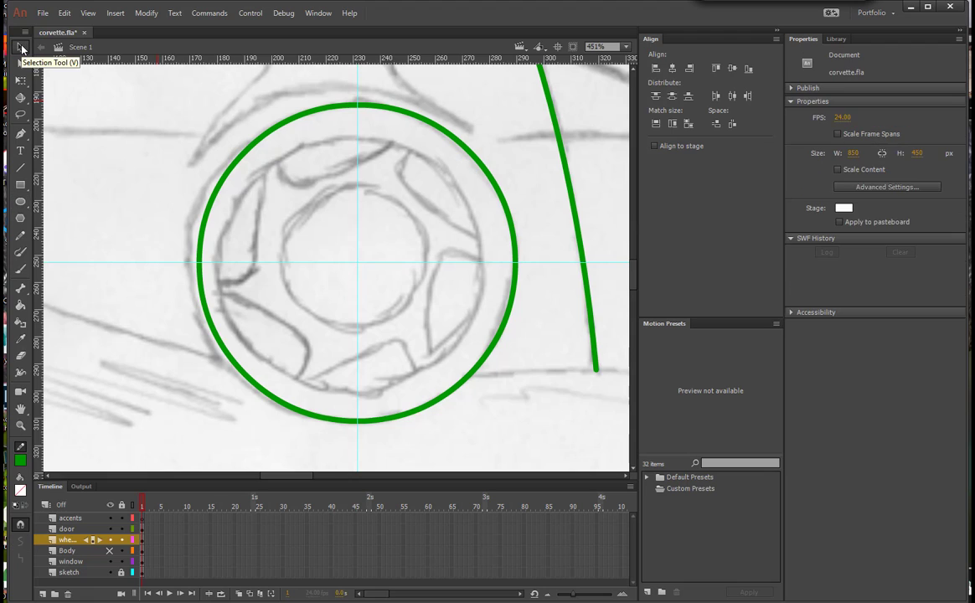
click(300, 120)
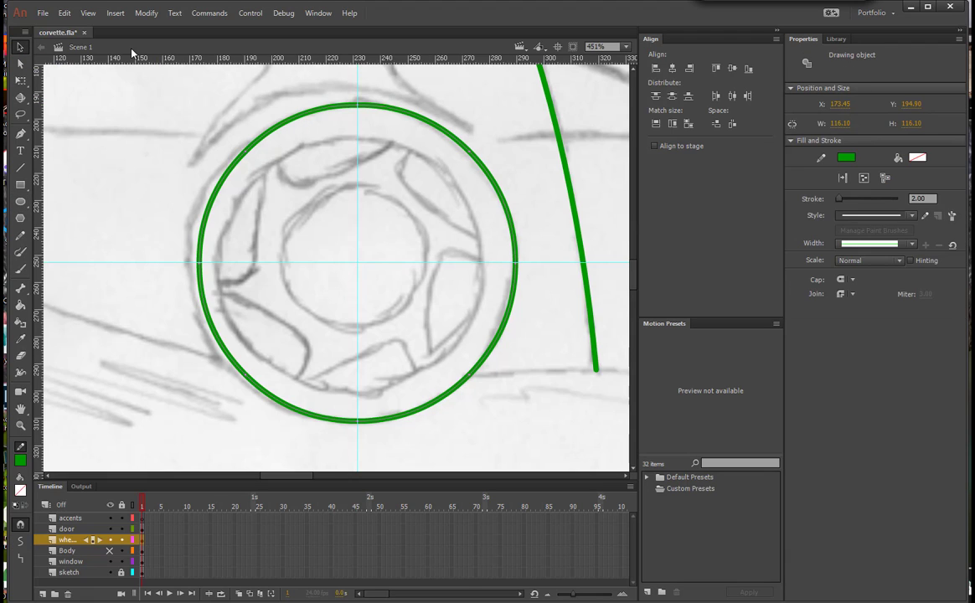
click(60, 15)
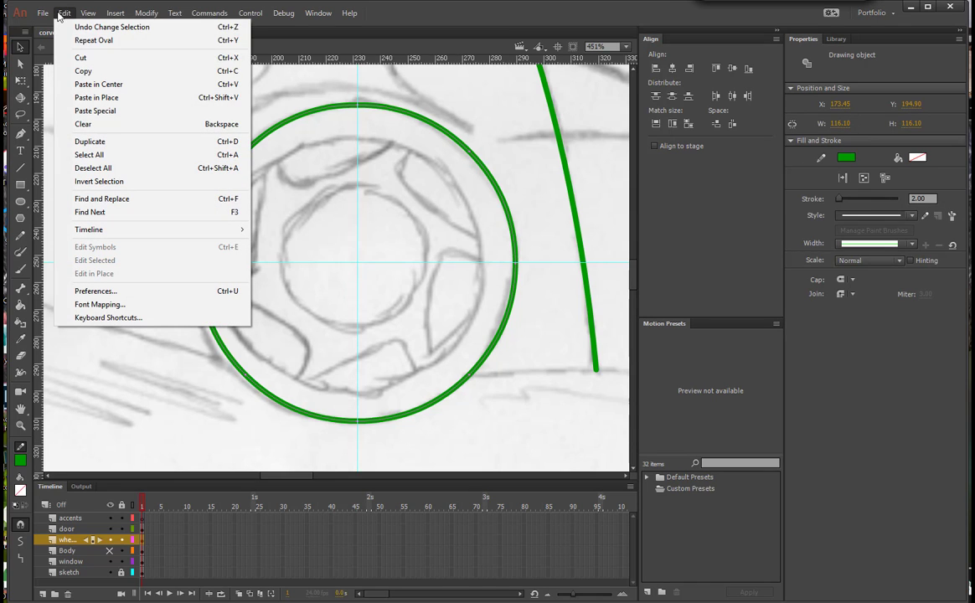
click(78, 72)
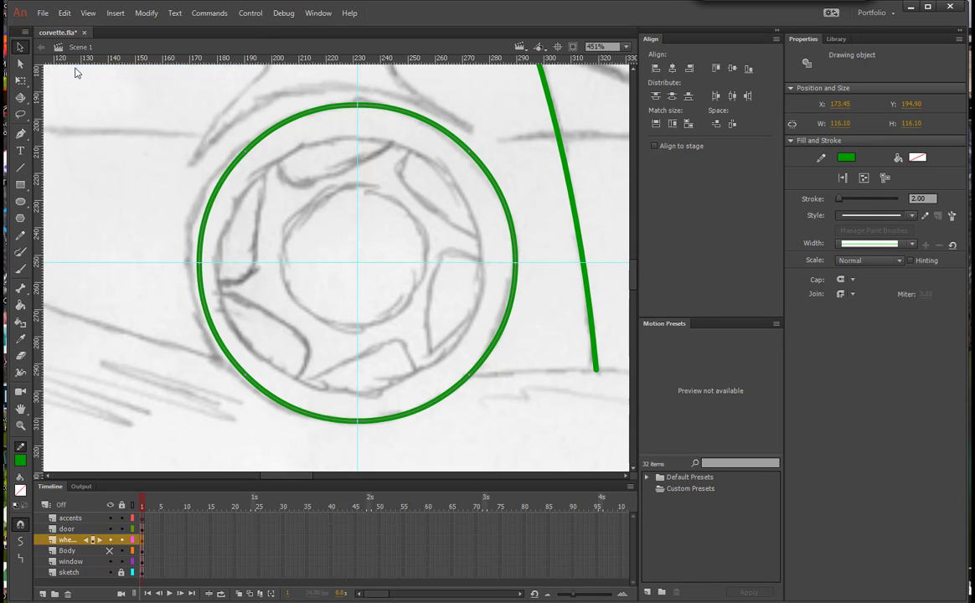
click(64, 15)
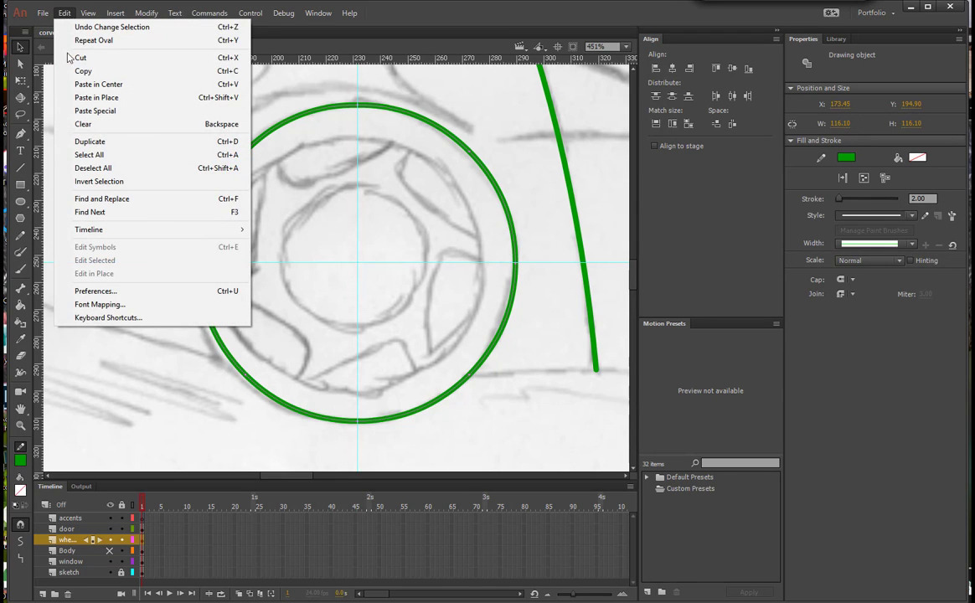
click(83, 98)
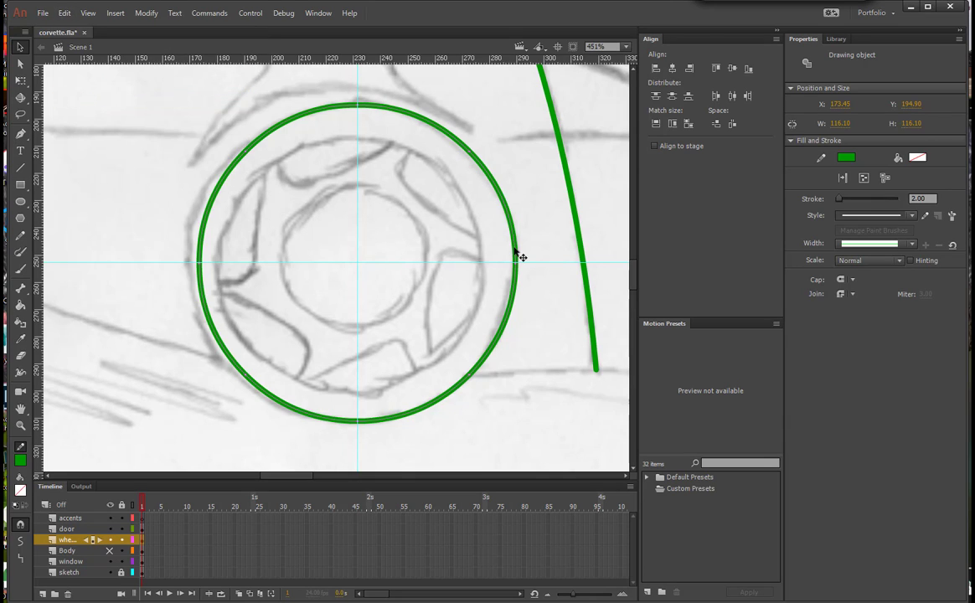
click(21, 80)
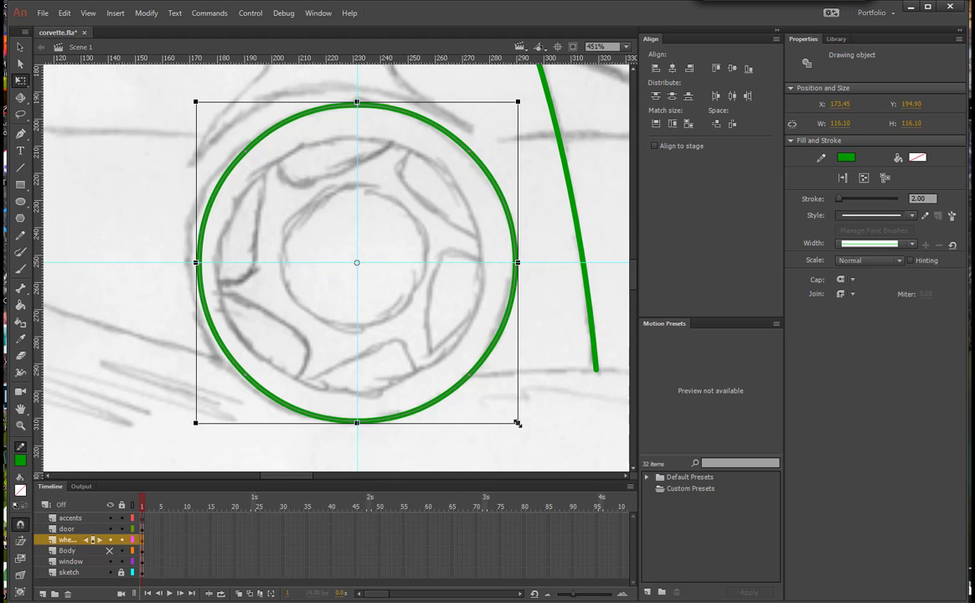
drag(517, 423, 487, 393)
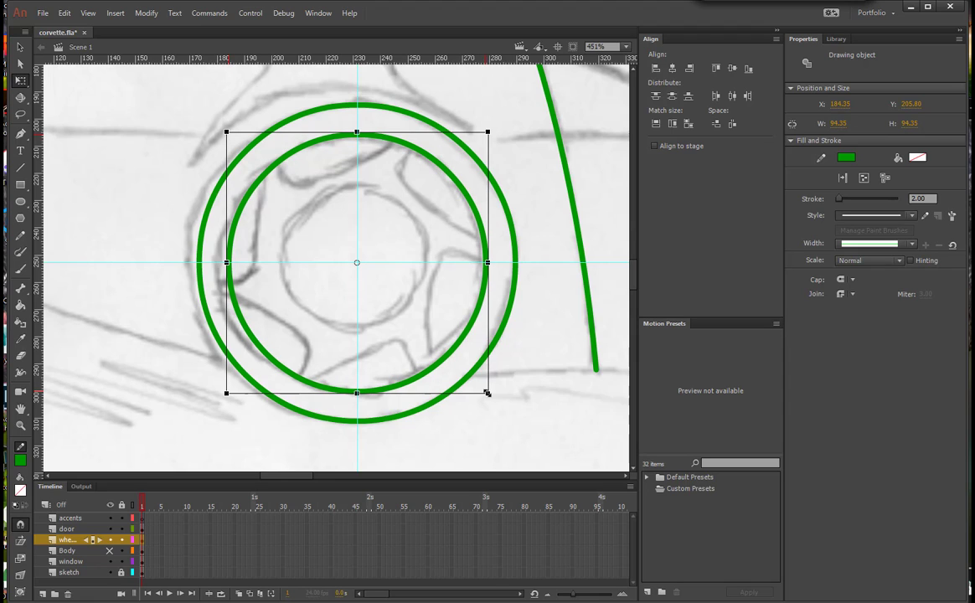
drag(487, 393, 488, 393)
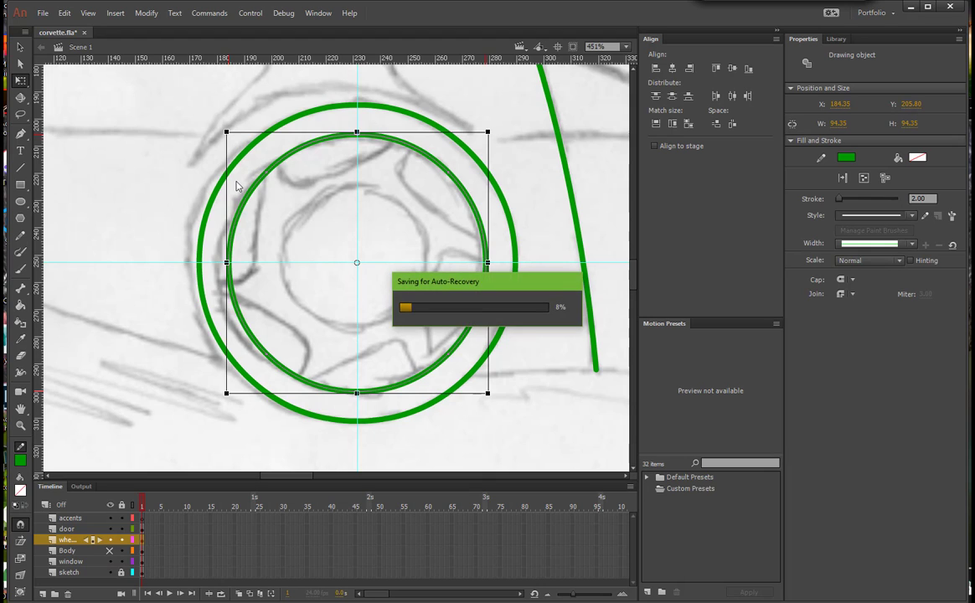
Step: Copy the rim circle, paste it in place, and scale the copy about its centre to about 52 px for the hub
click(65, 13)
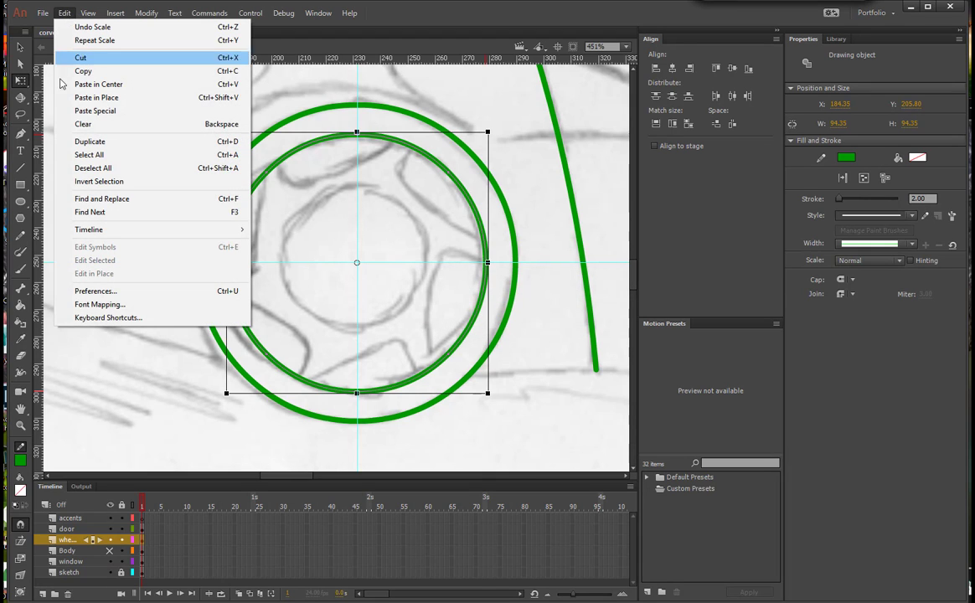
click(94, 74)
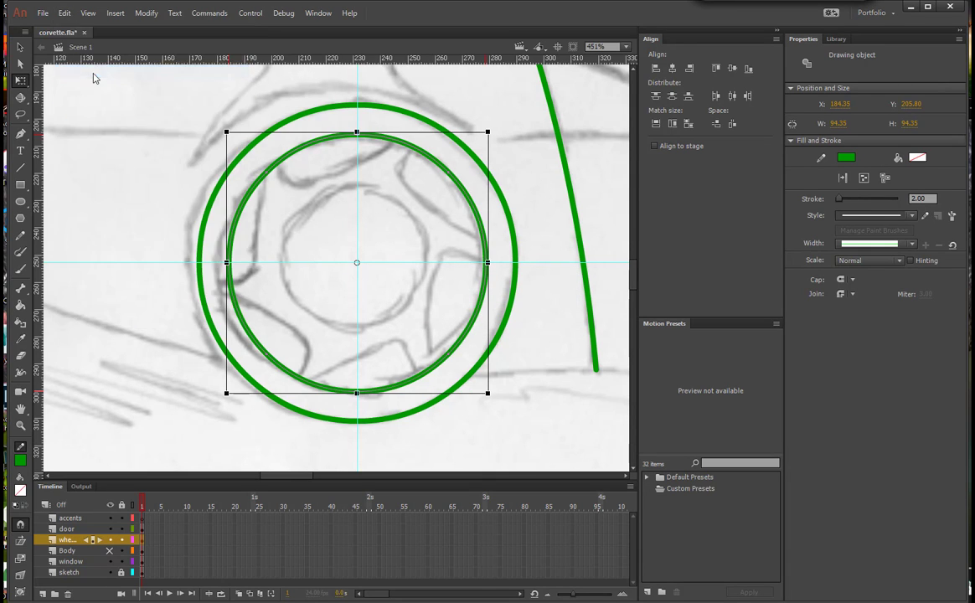
click(63, 13)
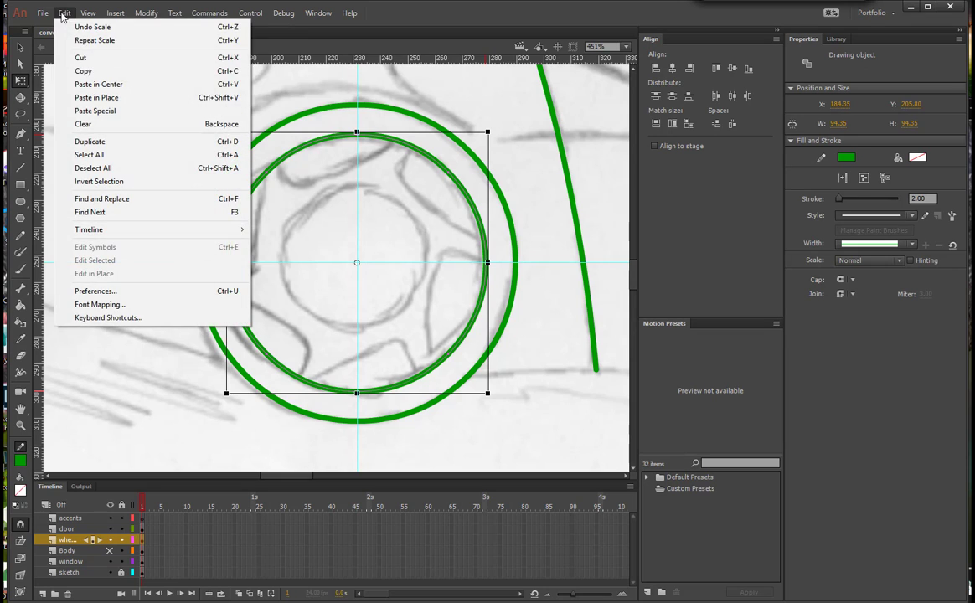
click(77, 98)
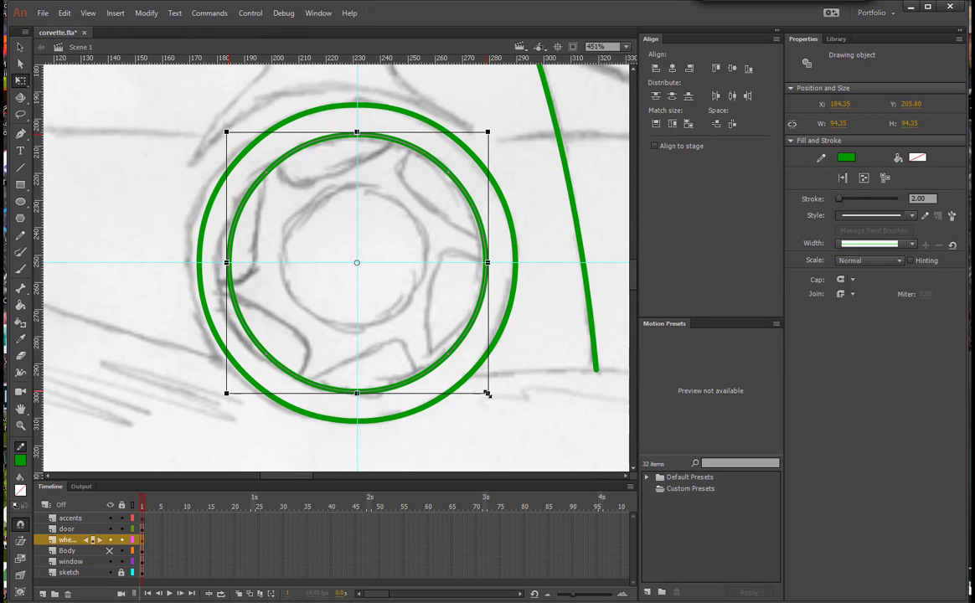
drag(487, 394, 428, 336)
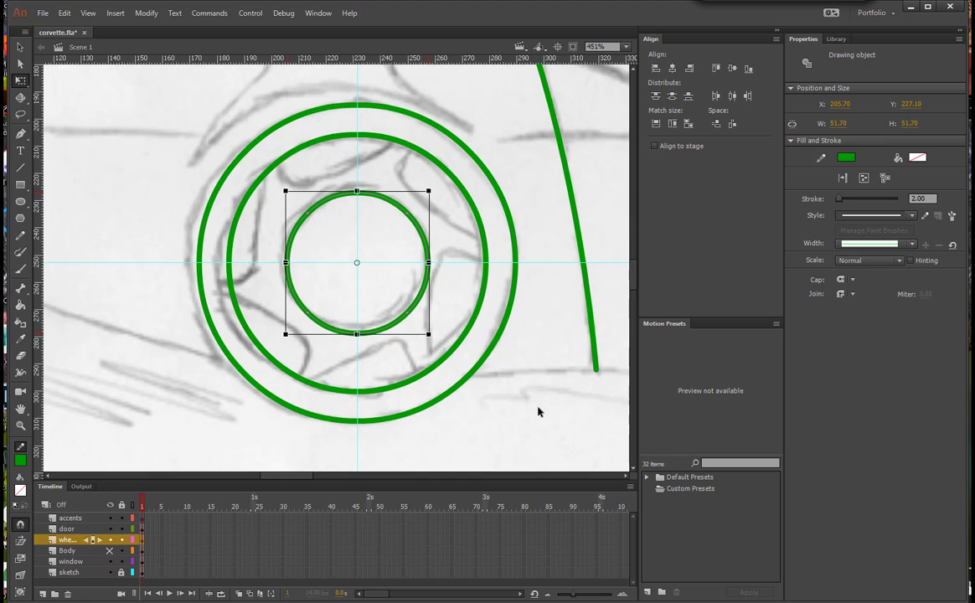
click(539, 411)
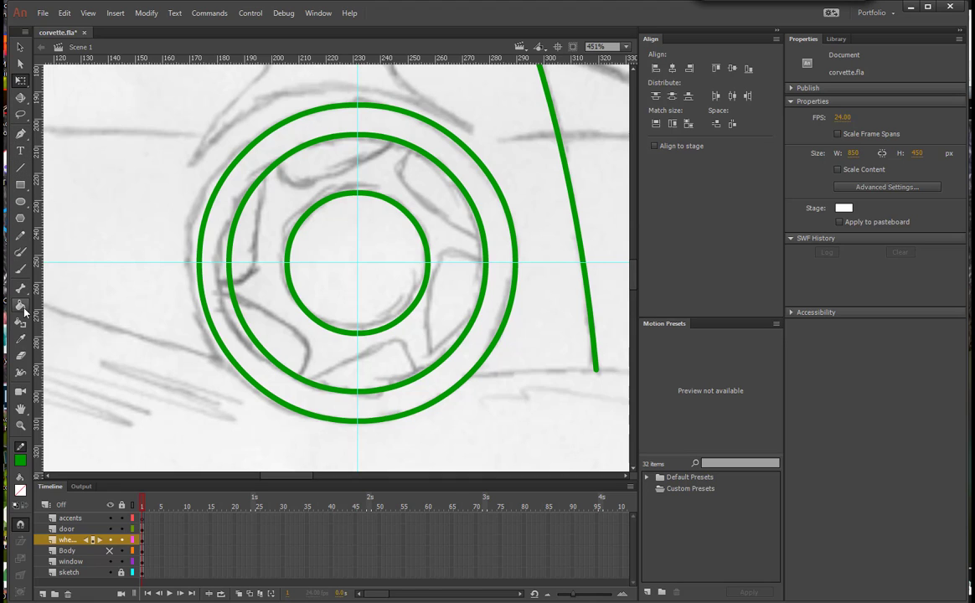
Step: Activate the Pencil tool in Smooth mode
click(21, 235)
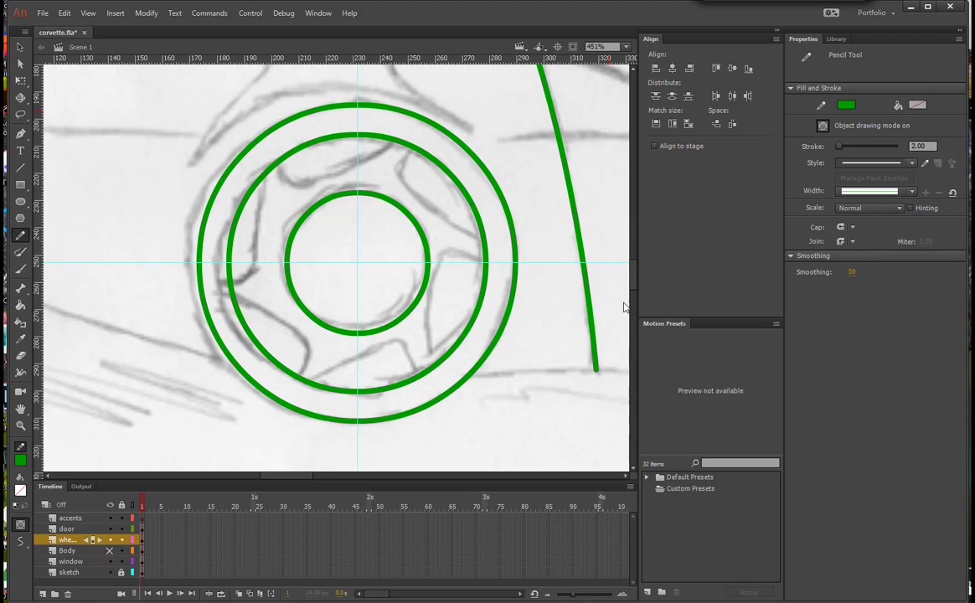
click(20, 541)
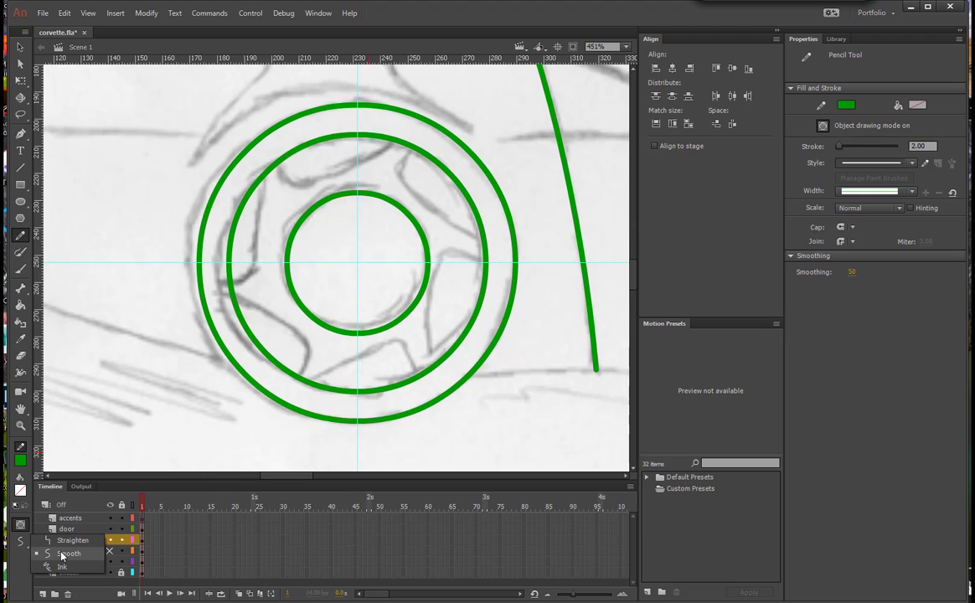
click(61, 555)
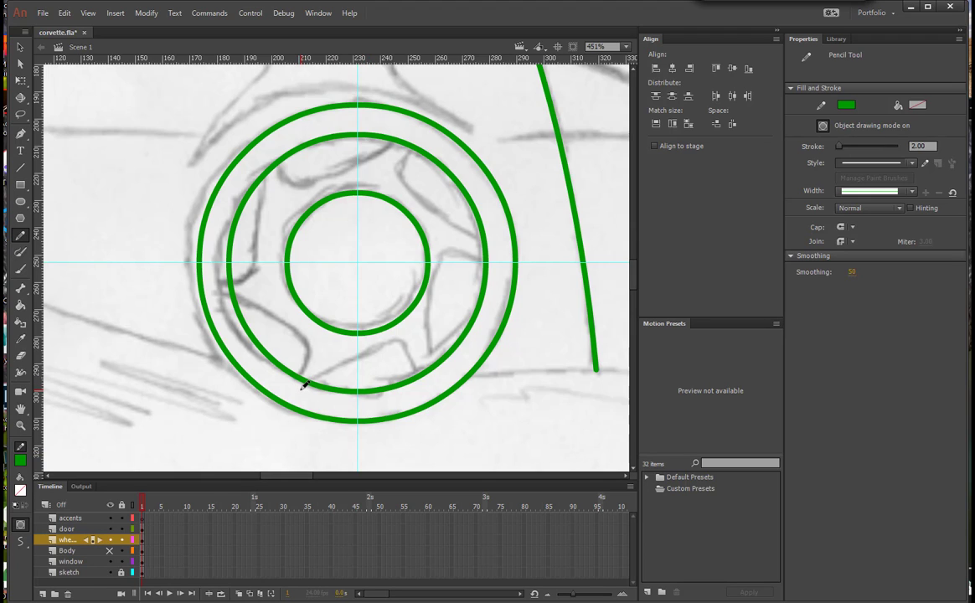
mouse_move(302, 387)
mouse_down()
mouse_move(360, 342)
mouse_move(413, 344)
mouse_move(439, 365)
mouse_up()
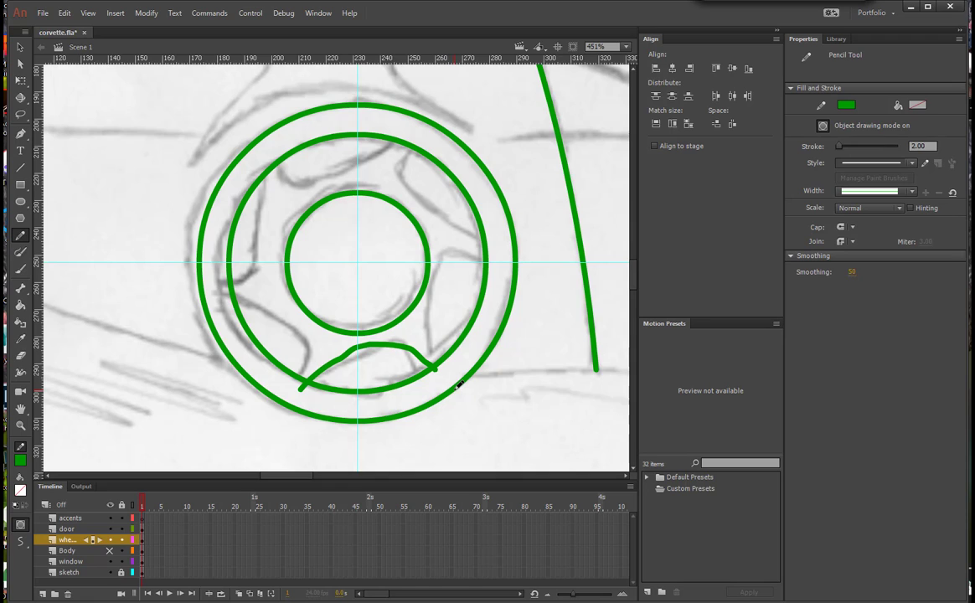
key(ctrl+z)
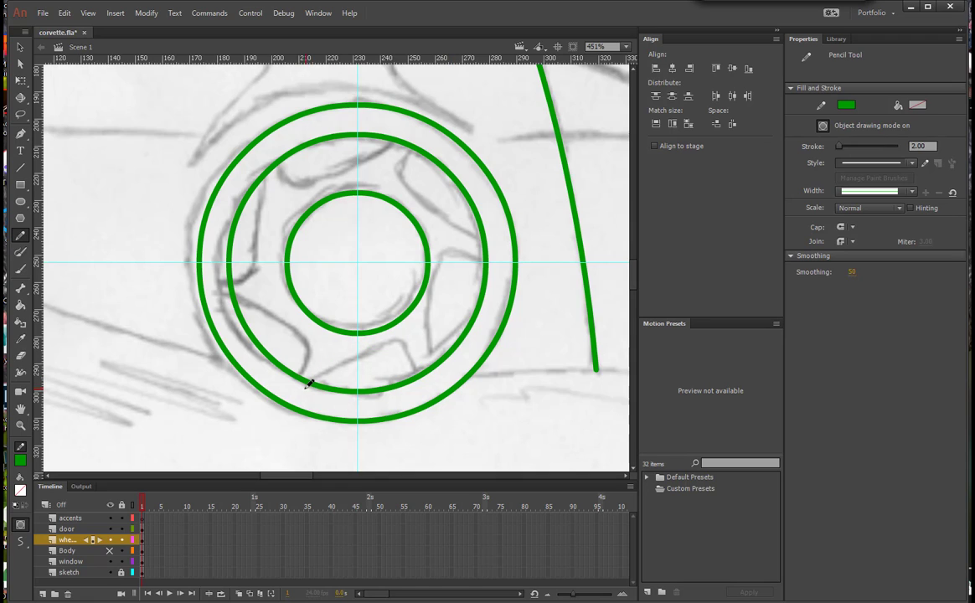
mouse_move(305, 389)
mouse_down()
mouse_move(342, 361)
mouse_move(379, 353)
mouse_move(443, 379)
mouse_up()
key(ctrl+z)
Step: Trace the curved edge of the wheel's lower-left spoke opening with a pencil stroke whose two ends extend past the rim circle
mouse_move(220, 293)
mouse_down()
mouse_move(281, 321)
mouse_move(309, 347)
mouse_move(294, 392)
mouse_up()
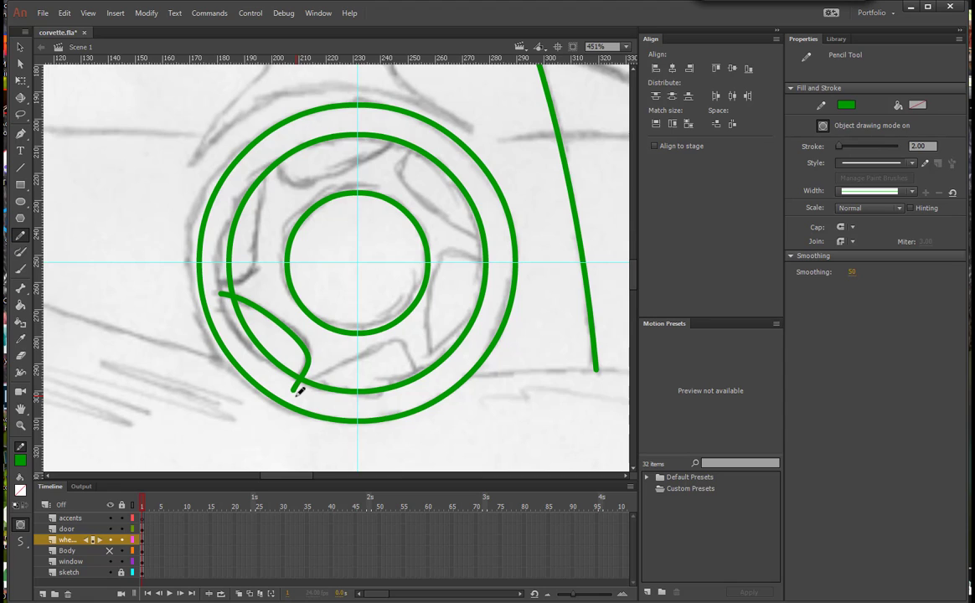
click(20, 46)
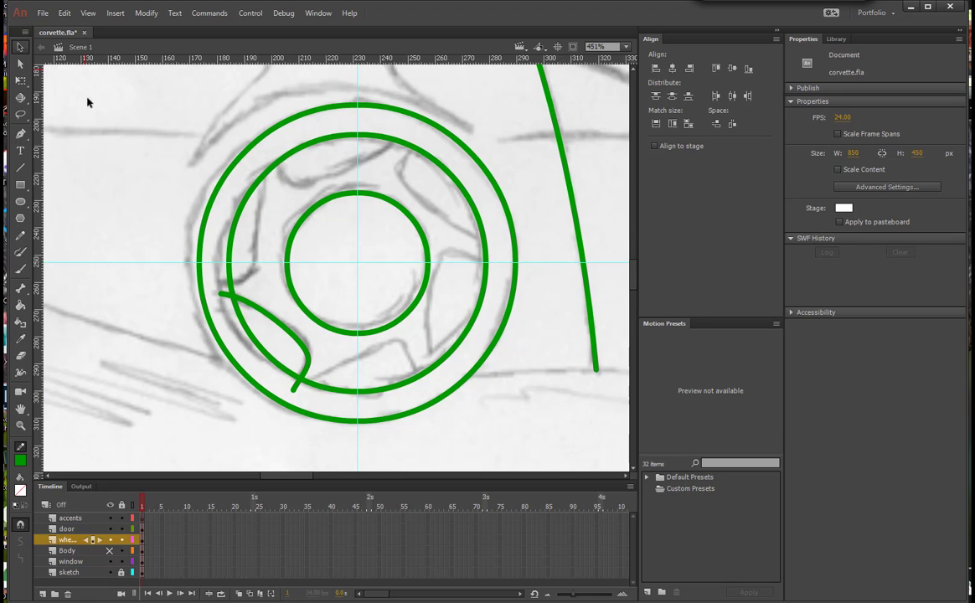
Step: Refine the lower-left spoke curve by adjusting the direction handles of its upper and lower anchor points to smooth its bend
click(254, 304)
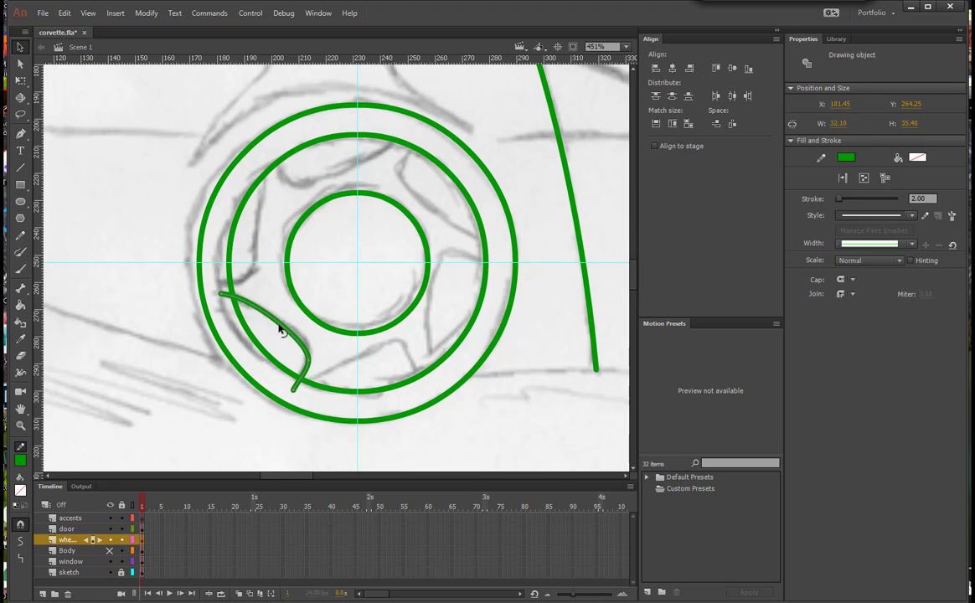
click(20, 63)
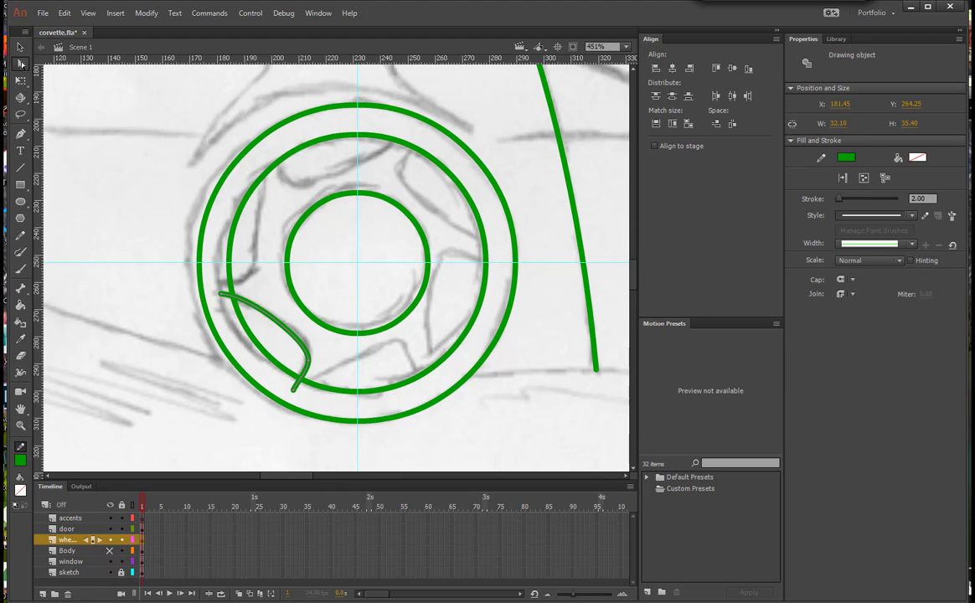
click(308, 358)
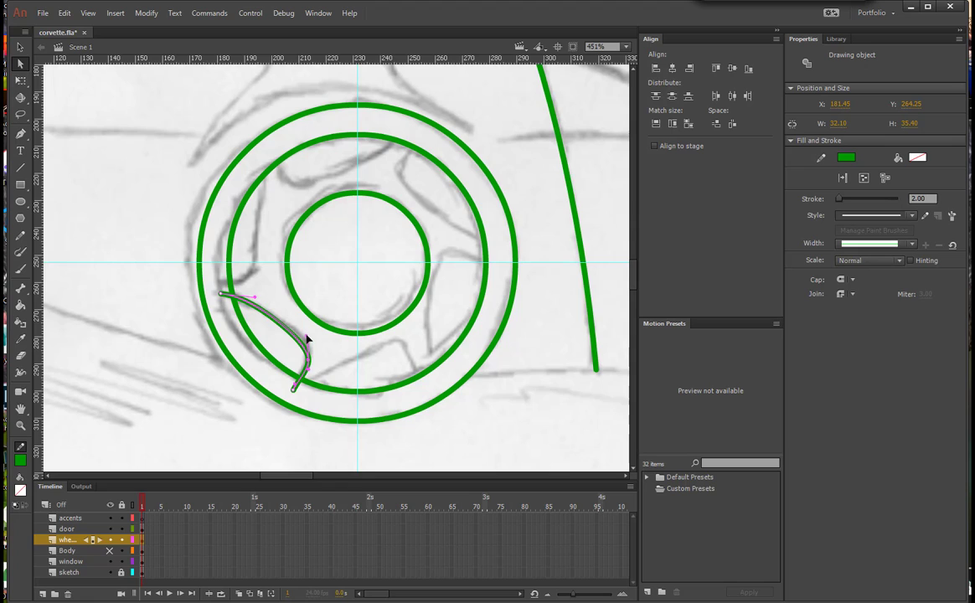
drag(307, 334, 306, 330)
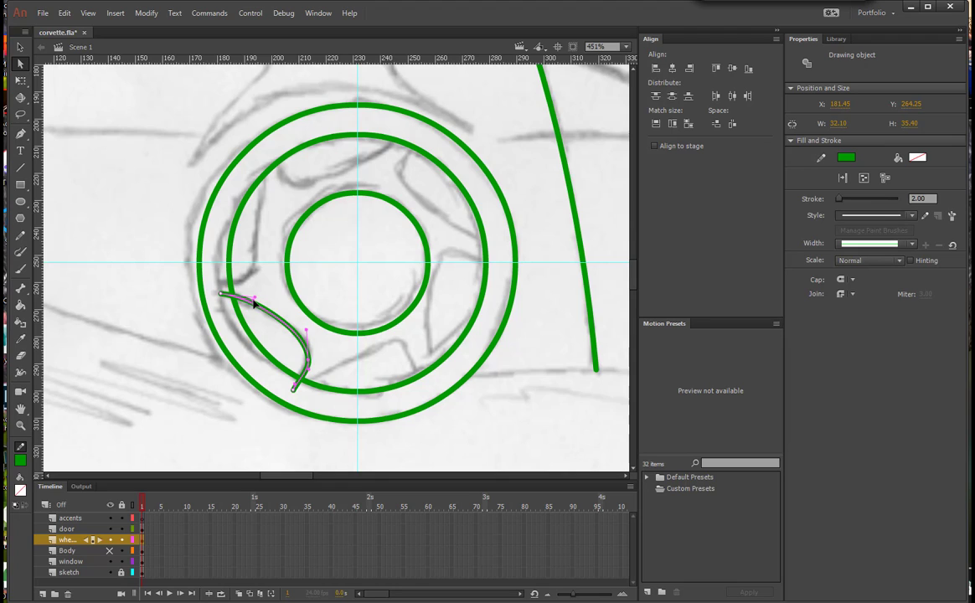
drag(254, 302, 282, 306)
Step: Move the transformation point of the lower-left spoke curve to the wheel's centre, where the guides cross
click(21, 81)
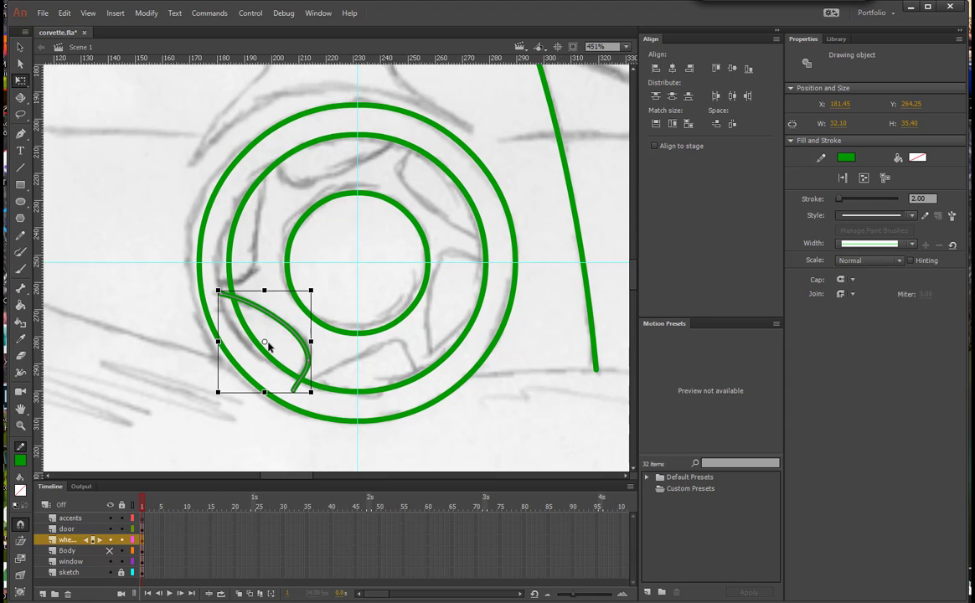
click(265, 344)
drag(356, 261, 357, 262)
Step: Copy the spoke curve, paste it in place, and rotate the copy about the wheel's centre onto the sketched bottom opening
click(63, 14)
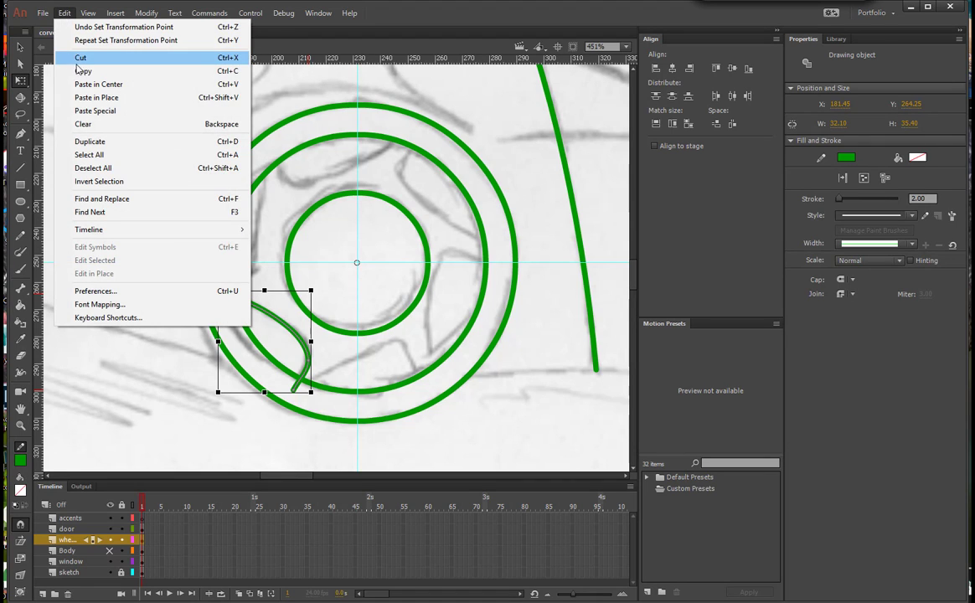
click(74, 71)
click(63, 14)
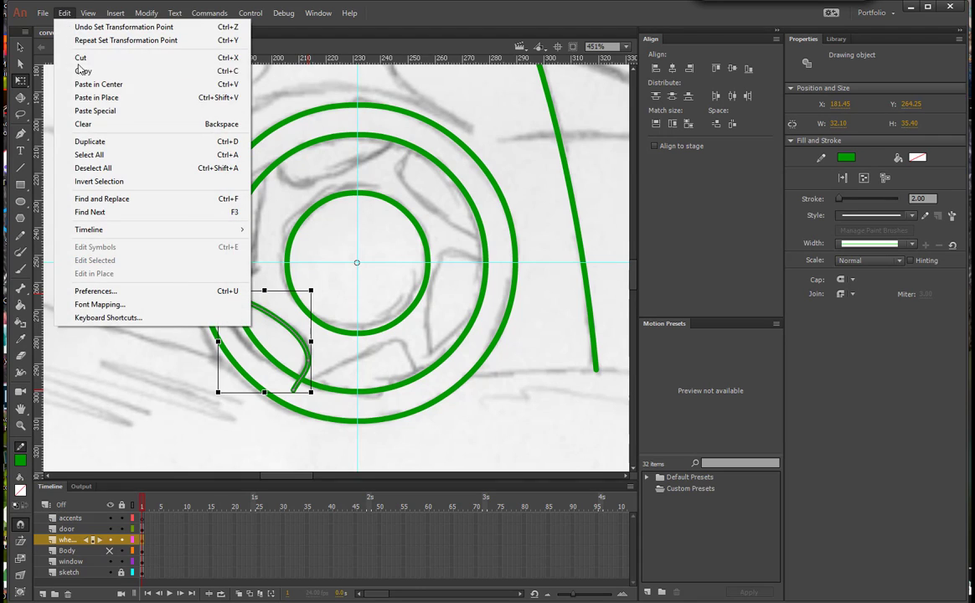
click(82, 98)
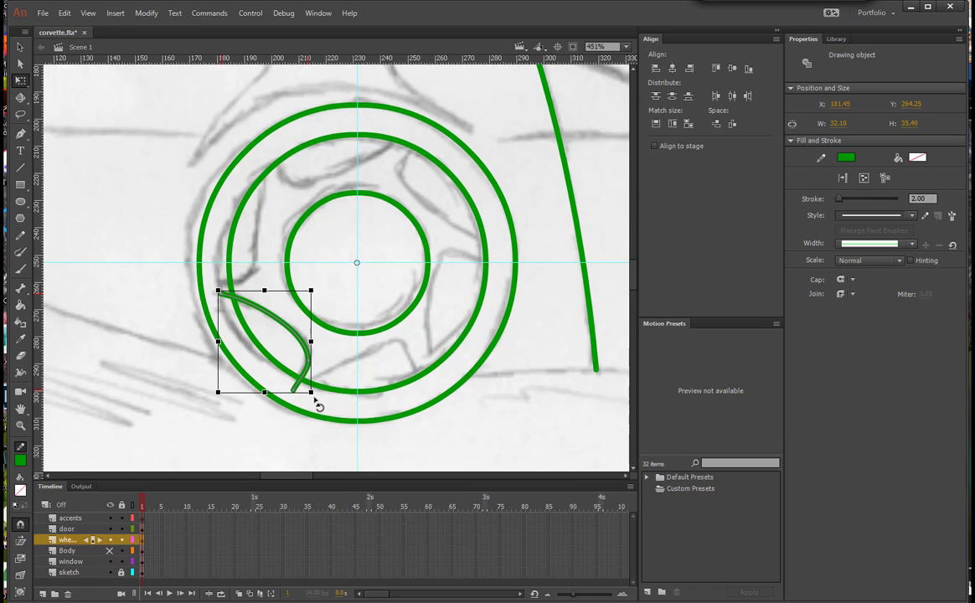
drag(315, 401, 445, 372)
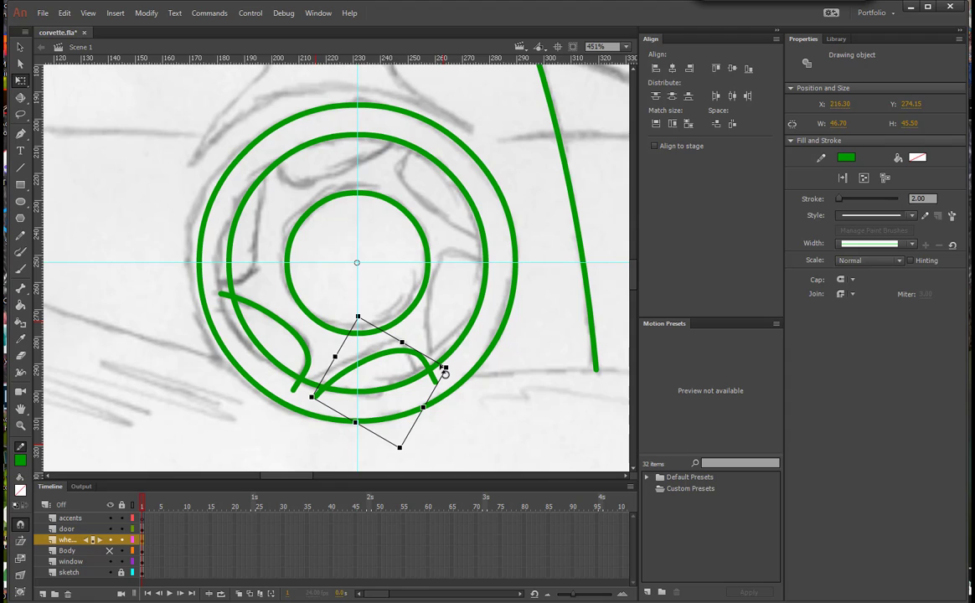
drag(445, 371, 445, 372)
Step: Paste another spoke curve in place and rotate it about the wheel's centre onto the upper-right opening
click(65, 14)
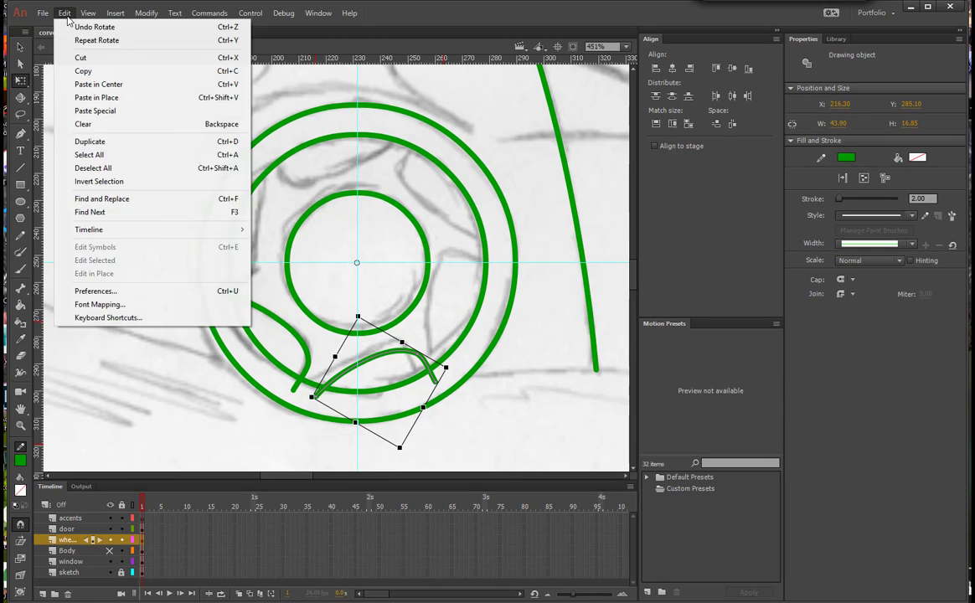
click(84, 98)
drag(414, 450, 525, 171)
Step: Paste a further spoke curve in place and rotate it about the wheel's centre to the lower-right opening
click(64, 13)
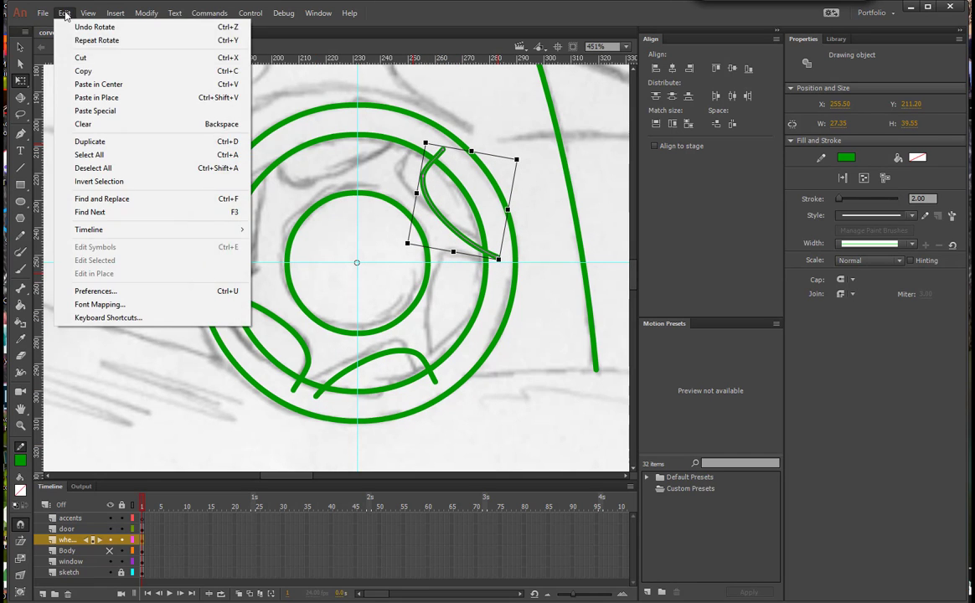
click(64, 14)
click(65, 13)
click(83, 98)
drag(513, 263, 460, 388)
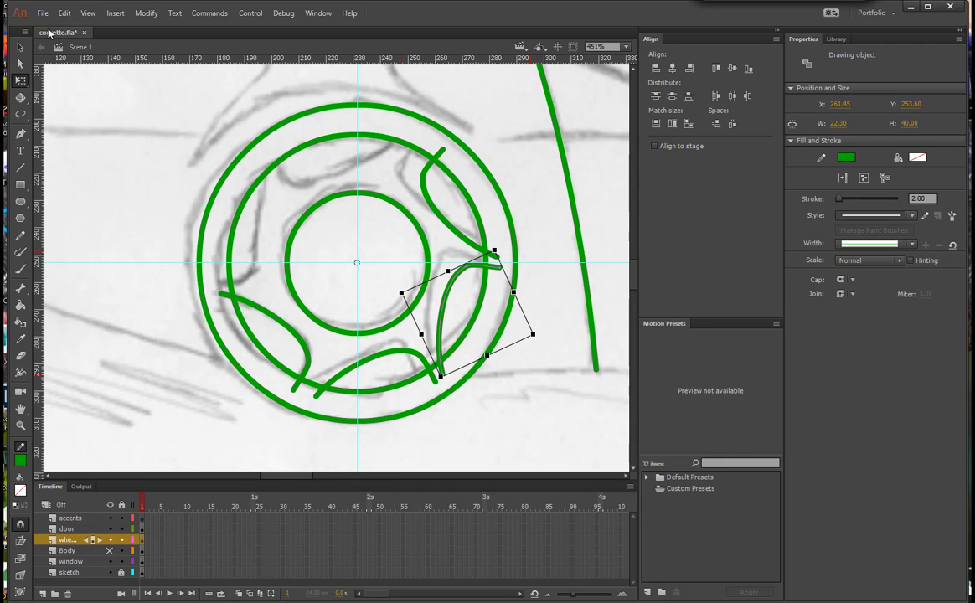
Step: Duplicate the spoke curve in place and rotate the copy about the wheel's centre onto the top opening
click(64, 13)
click(83, 71)
click(70, 12)
click(87, 110)
click(508, 196)
click(43, 14)
click(83, 98)
drag(527, 290, 265, 147)
Step: Copy the top spoke curve, paste it in place, and rotate the copy about the wheel's centre onto the upper-left opening
click(64, 13)
click(86, 73)
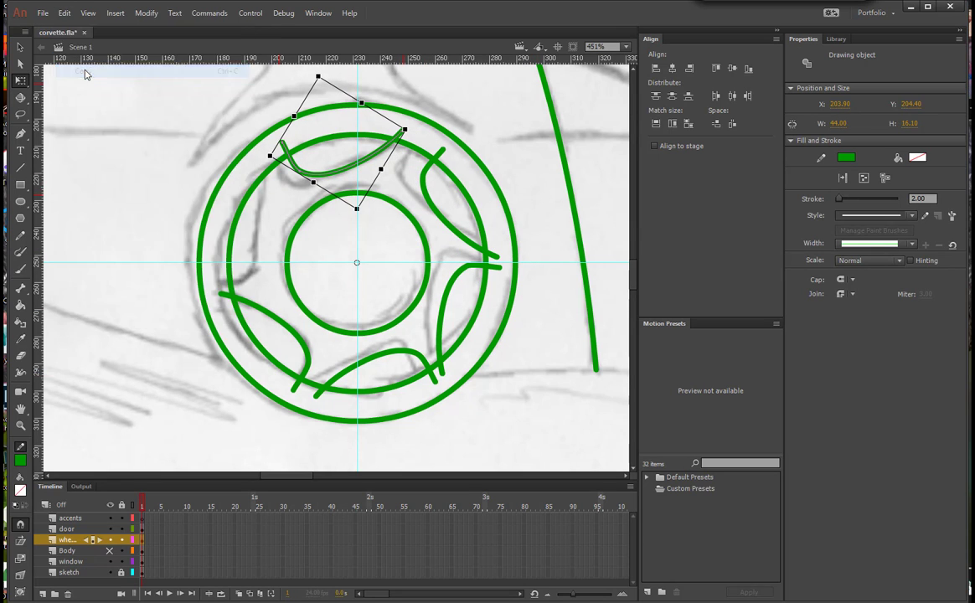
click(64, 13)
click(88, 98)
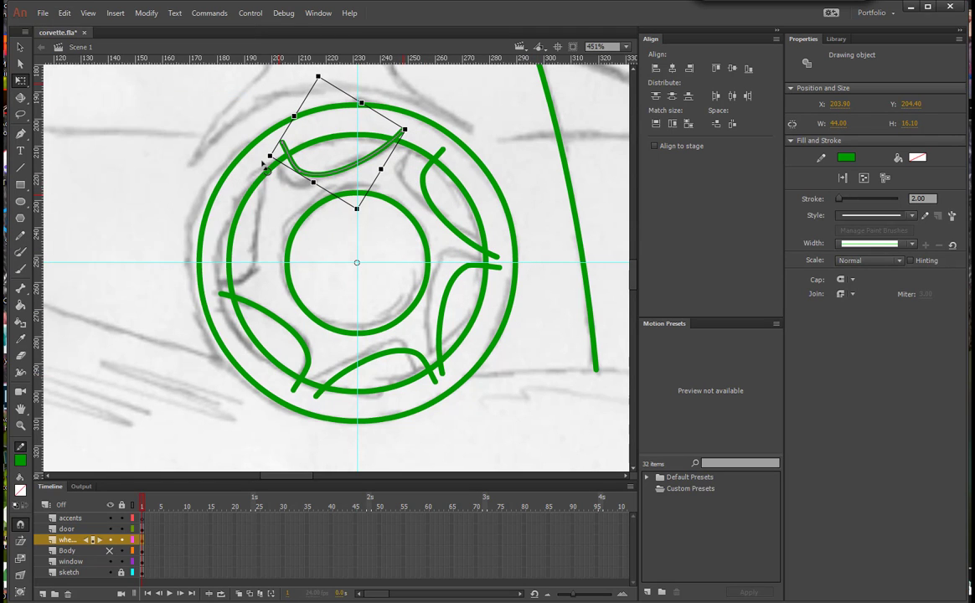
drag(268, 153, 173, 309)
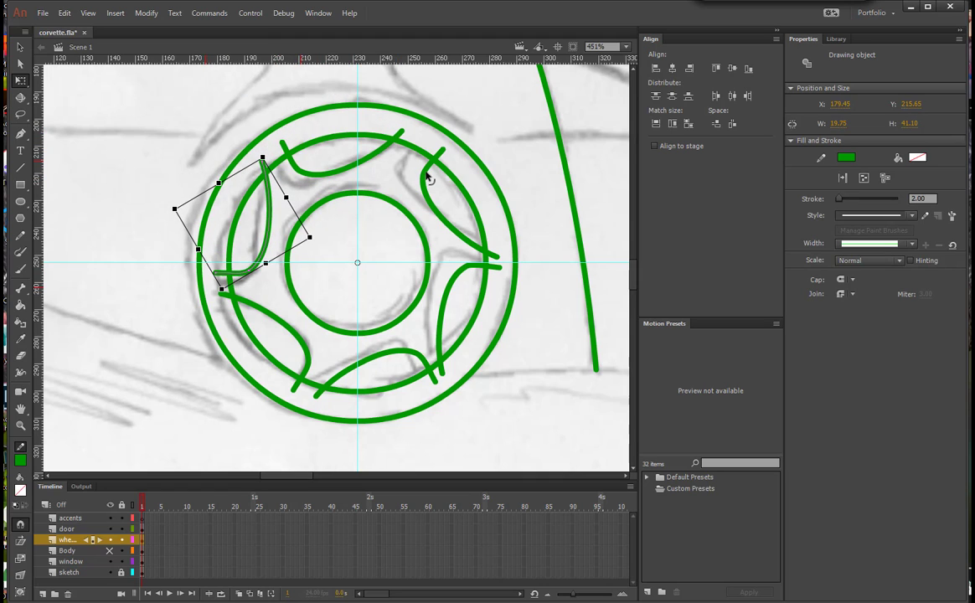
Step: Rotate the upper-right spoke curve slightly counterclockwise about the wheel's centre, away from the lower-right curve
click(427, 178)
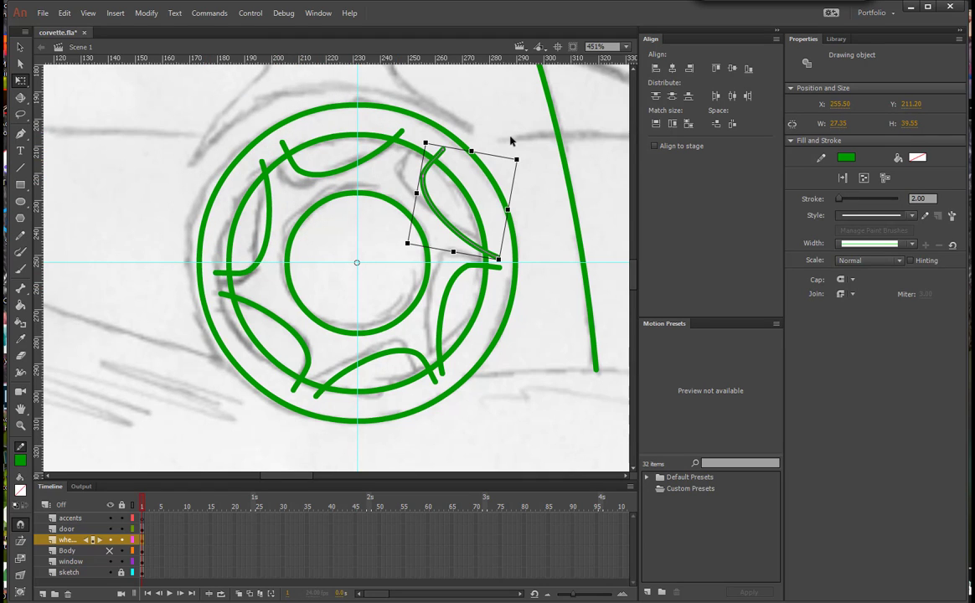
click(436, 139)
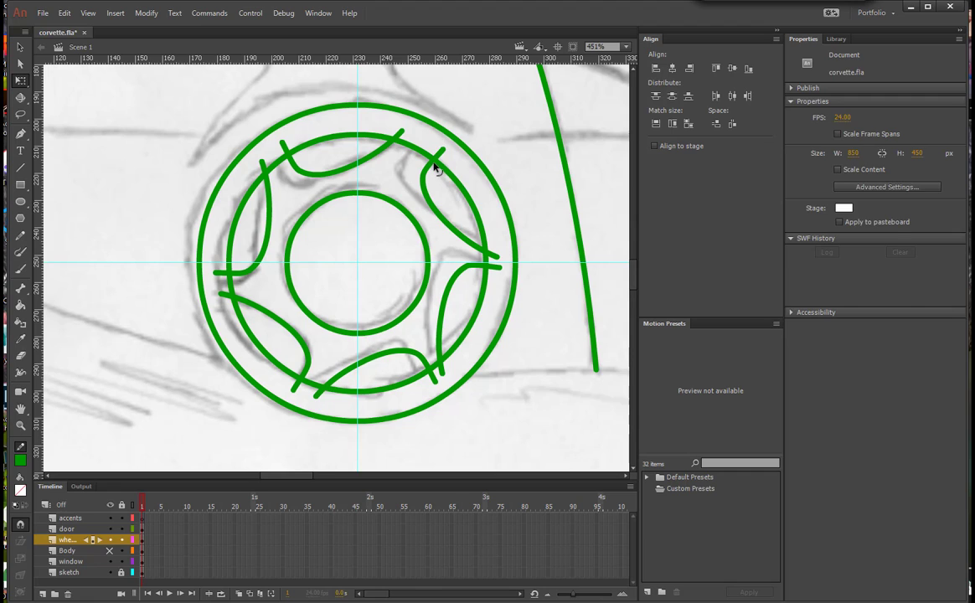
click(432, 149)
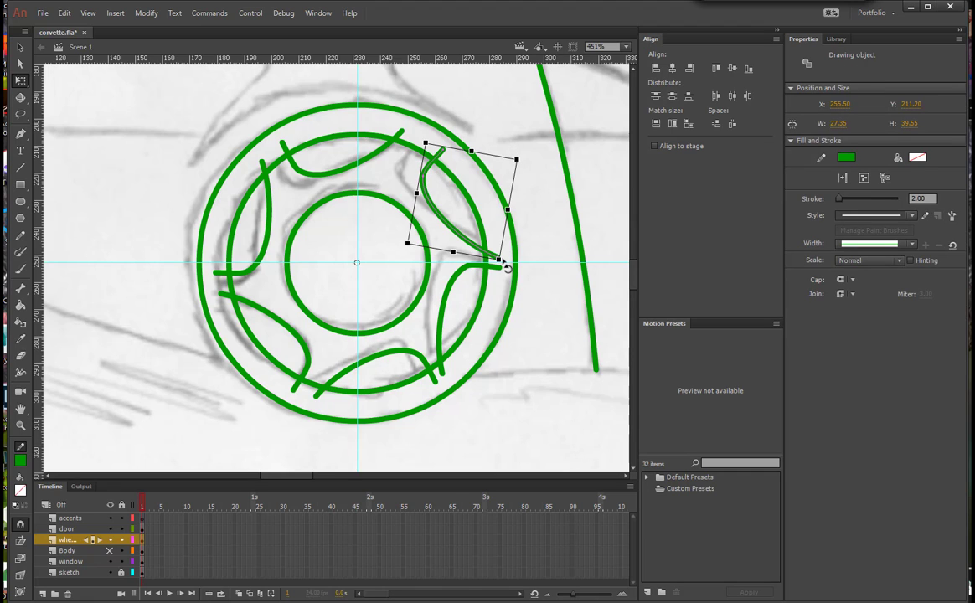
drag(508, 266, 505, 254)
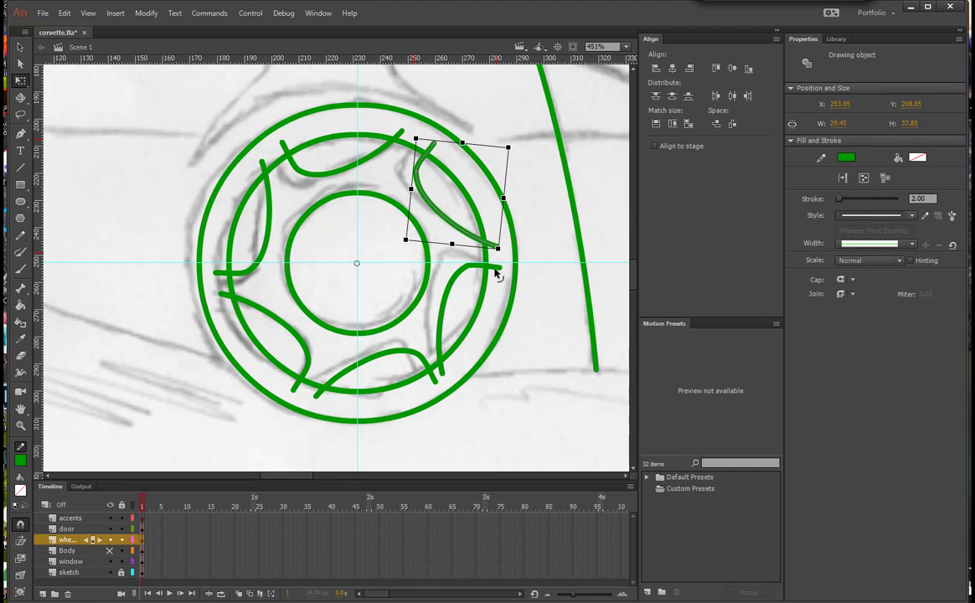
Step: Rotate the bottom spoke curve slightly clockwise about the wheel's centre to even the gaps beside it
click(496, 272)
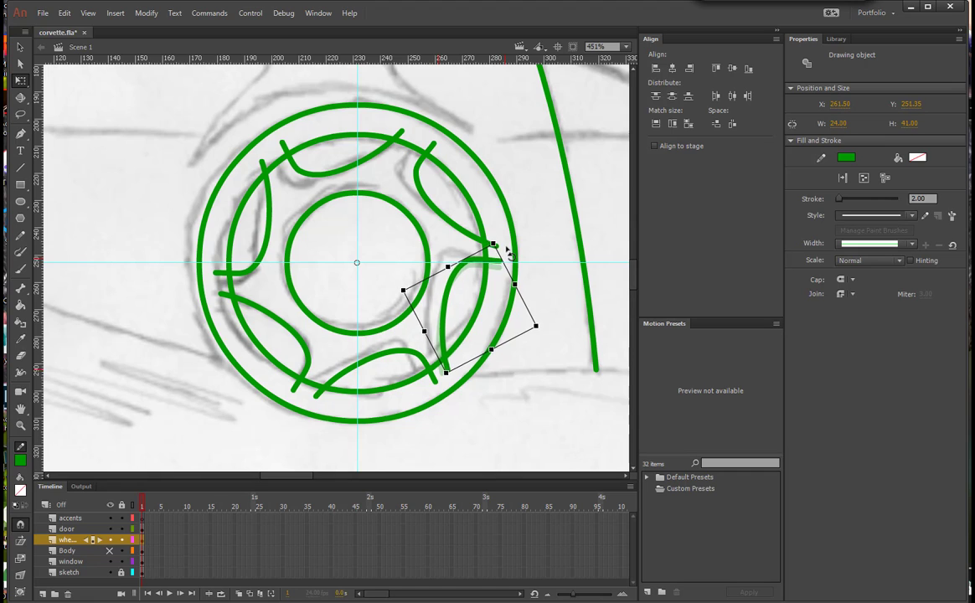
click(359, 350)
drag(404, 462, 395, 462)
click(514, 374)
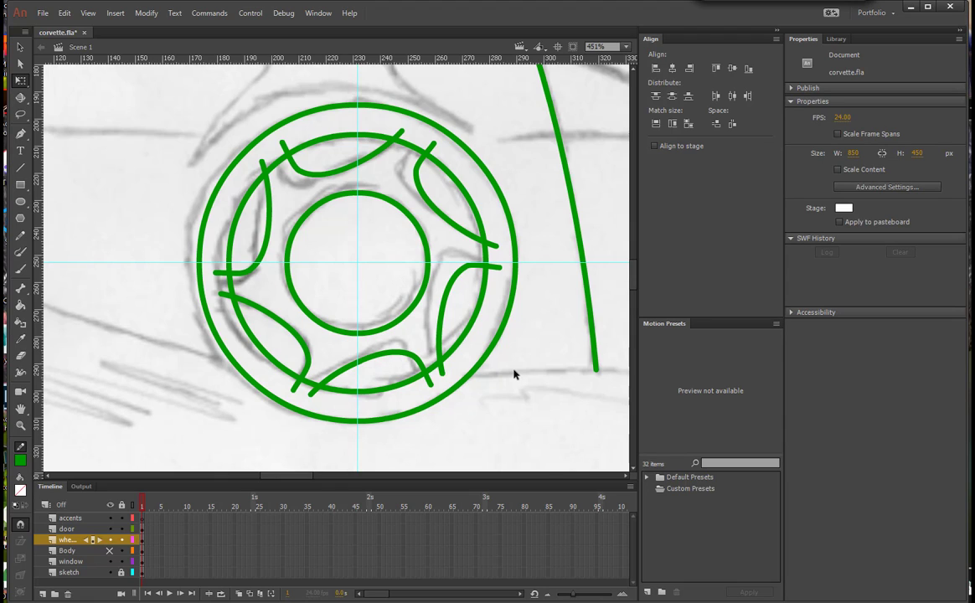
Step: Nudge the upper-right and lower-right spoke curves slightly counterclockwise about the wheel's centre to even out the spacing
click(420, 164)
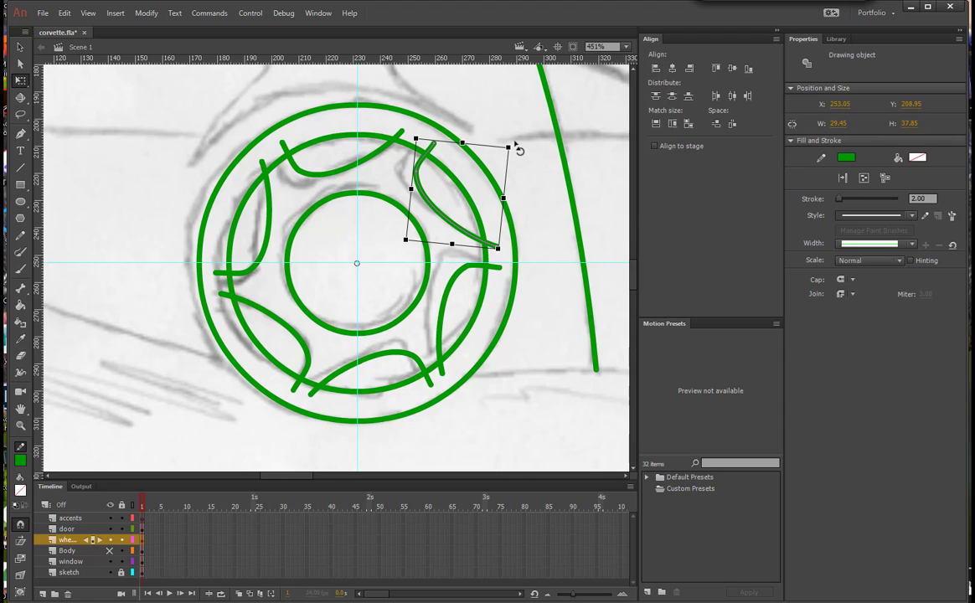
drag(518, 147, 515, 140)
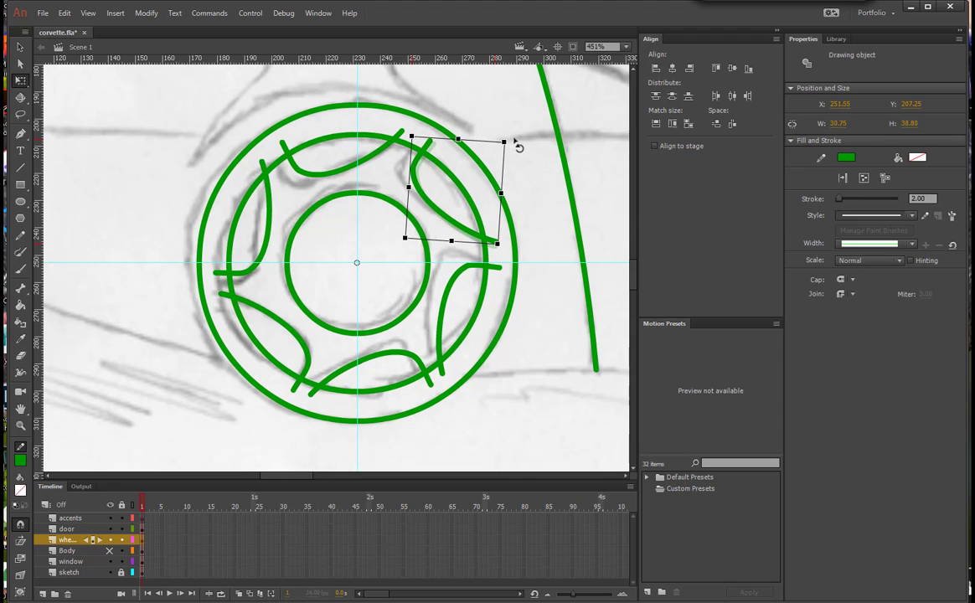
click(497, 272)
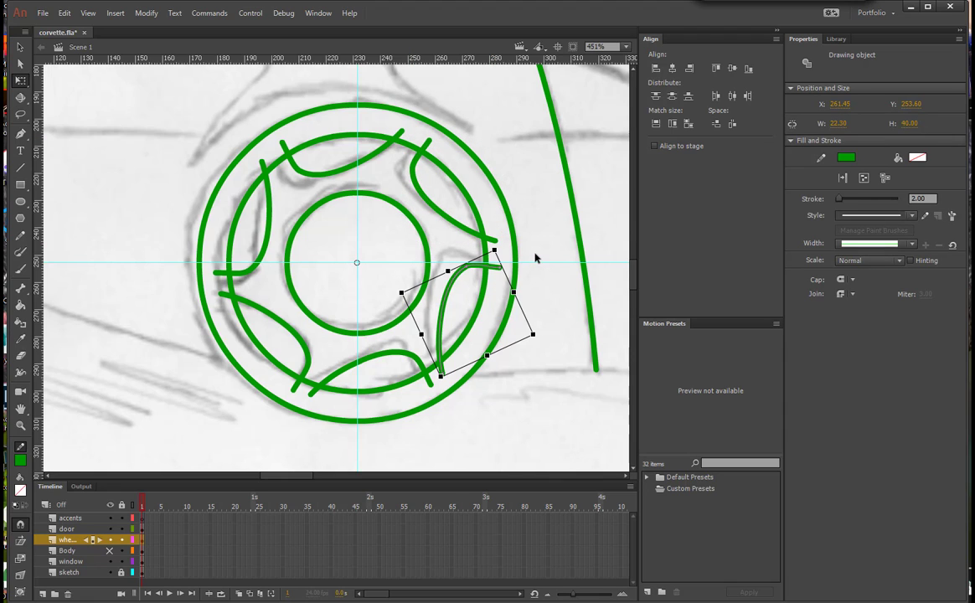
click(458, 233)
click(501, 266)
drag(502, 252, 507, 245)
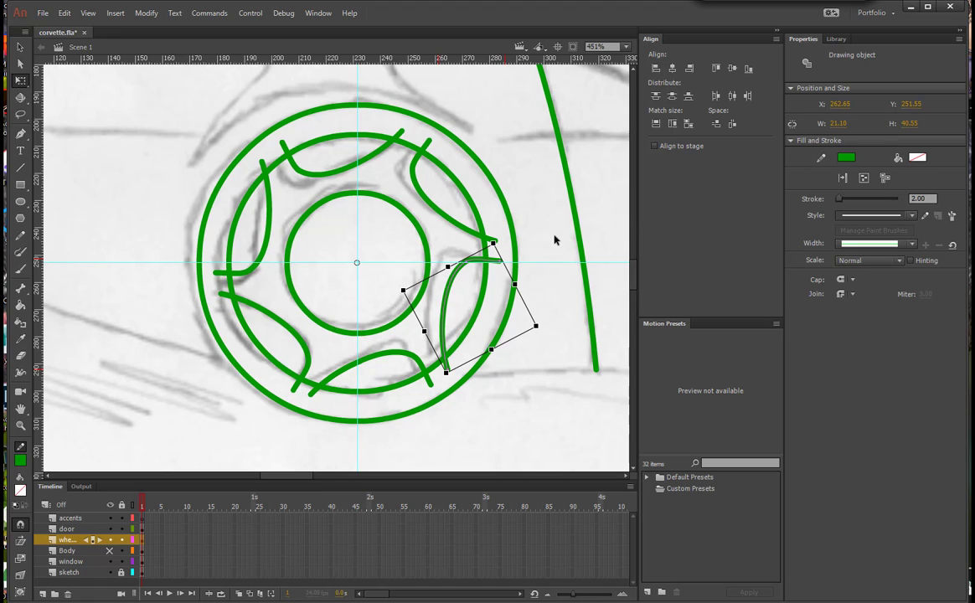
Step: Clear all guides, and hide the rulers and the sketch layer so only the vector outlines show
click(87, 12)
mouse_move(116, 134)
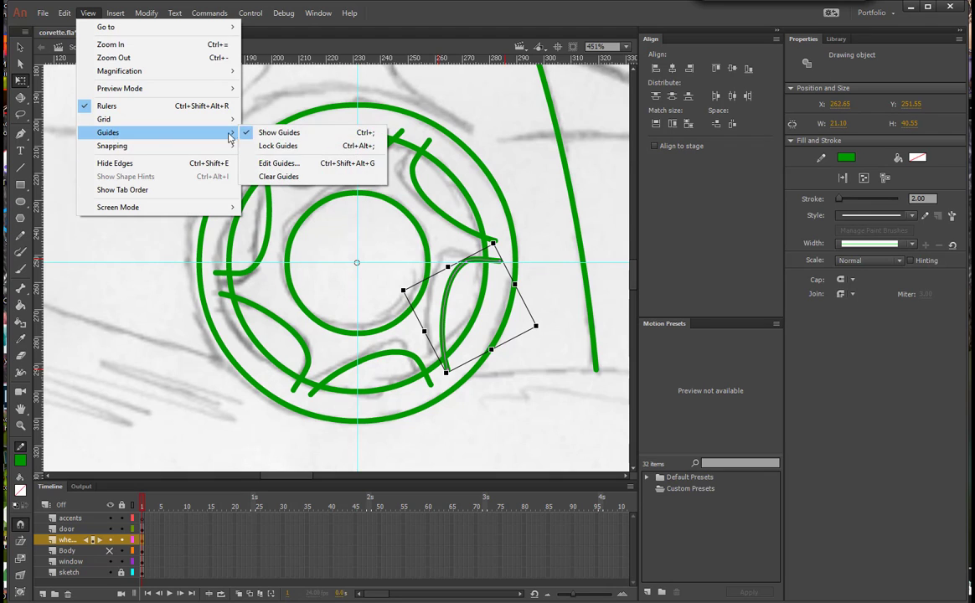
click(277, 177)
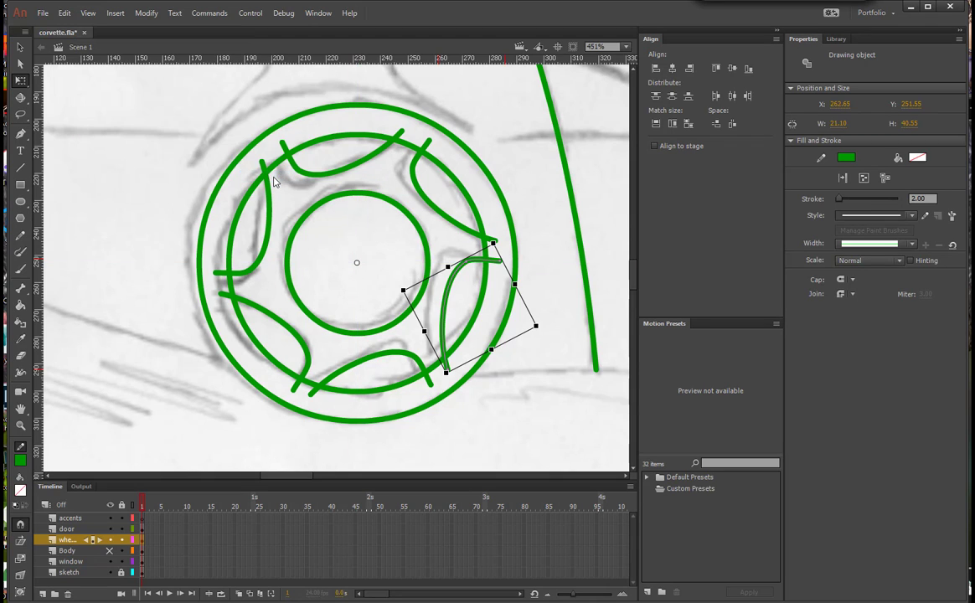
click(89, 14)
click(97, 106)
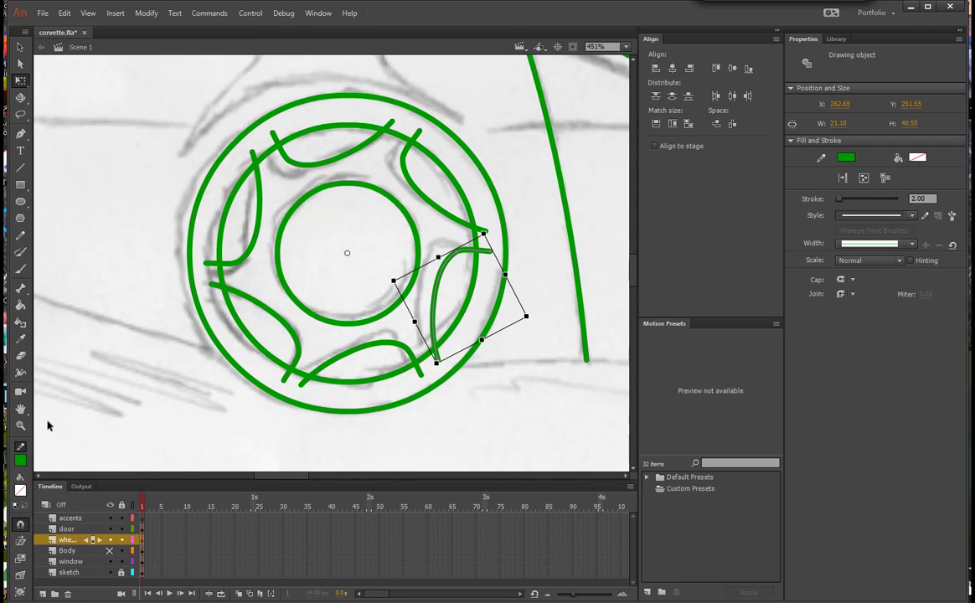
click(109, 572)
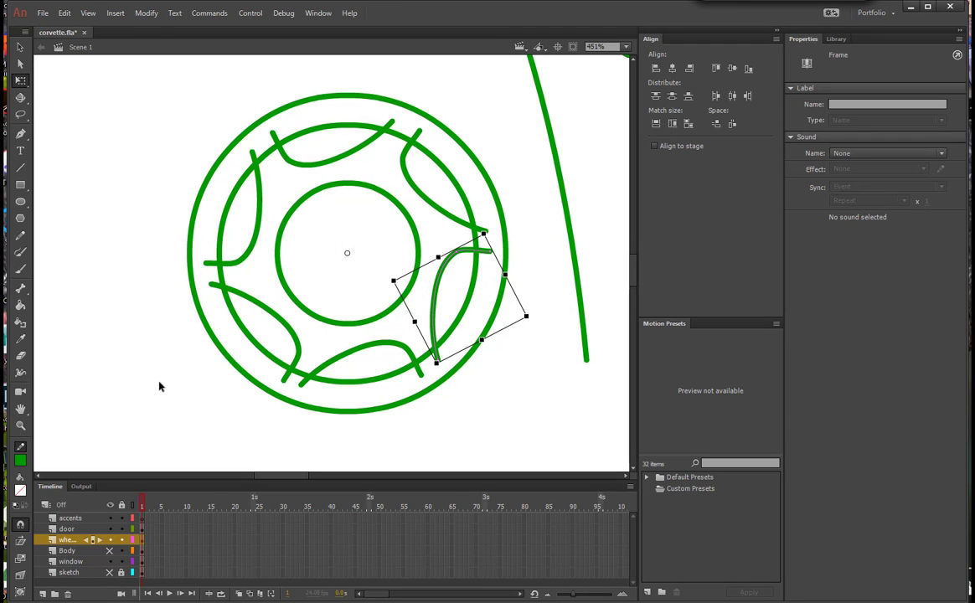
Step: Group all of the wheel's circles and spoke curves, and open the group for editing
click(20, 48)
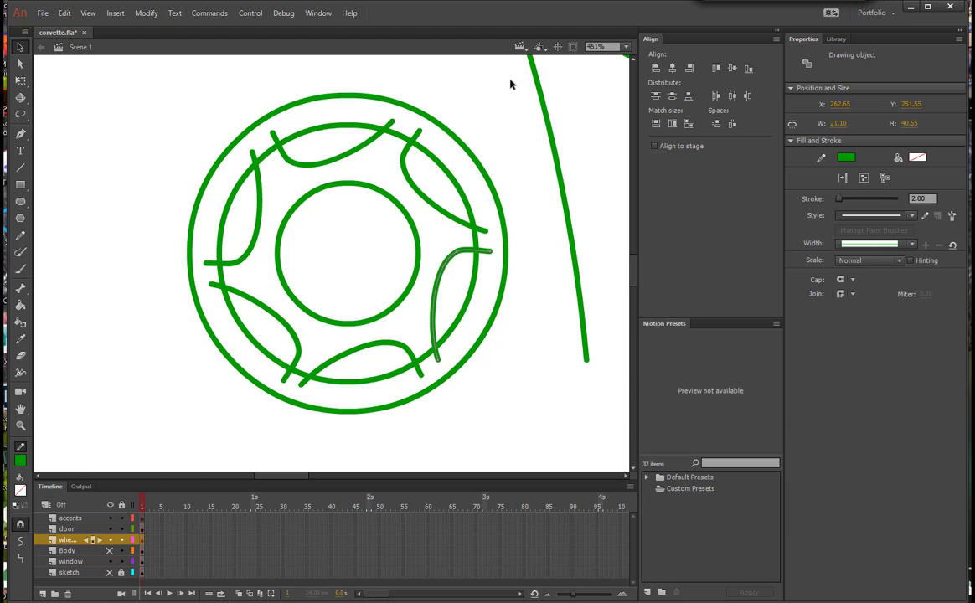
mouse_move(514, 90)
mouse_down()
mouse_move(316, 323)
mouse_move(181, 409)
mouse_move(160, 441)
mouse_up()
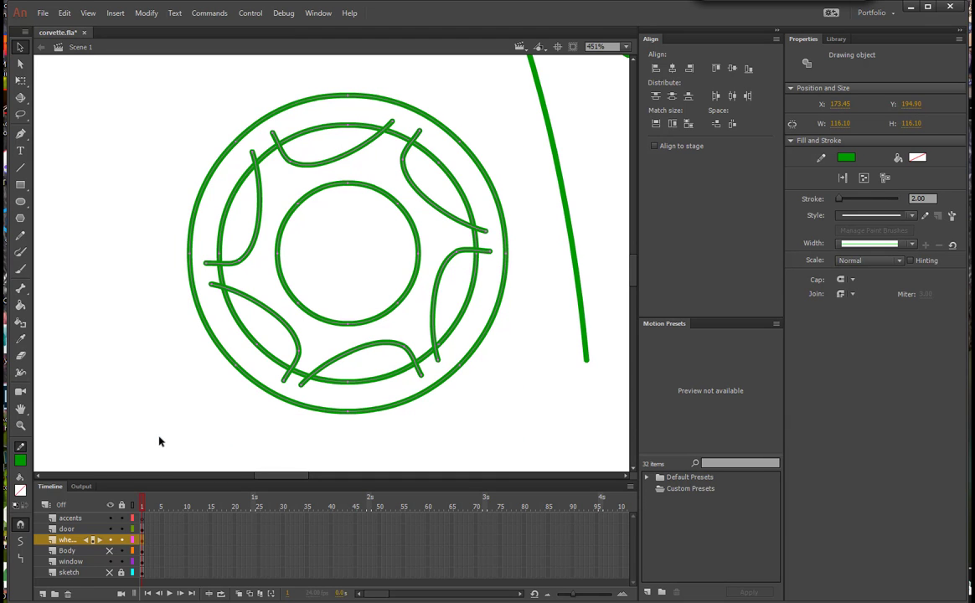
click(140, 13)
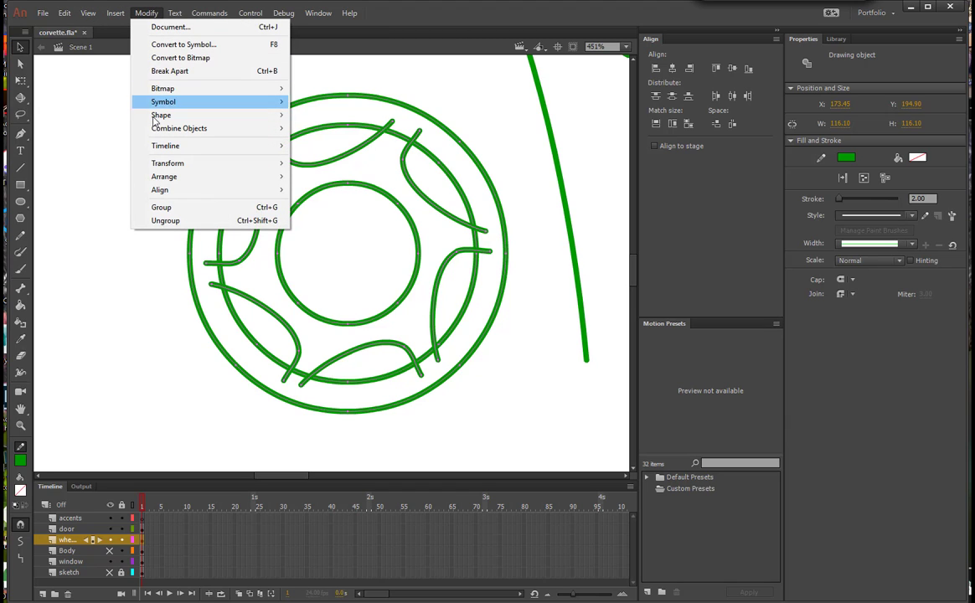
click(165, 209)
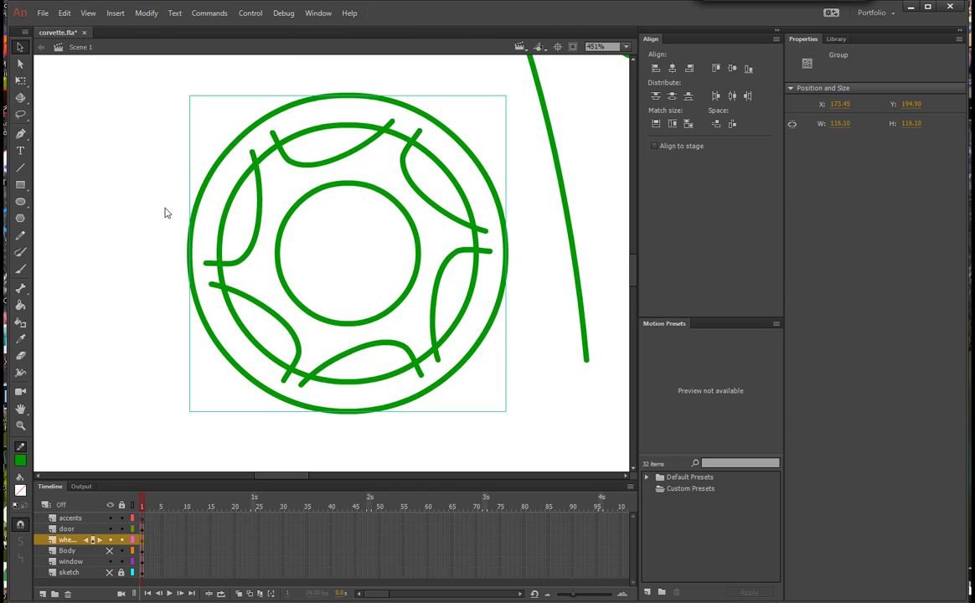
key(ctrl+shift+g)
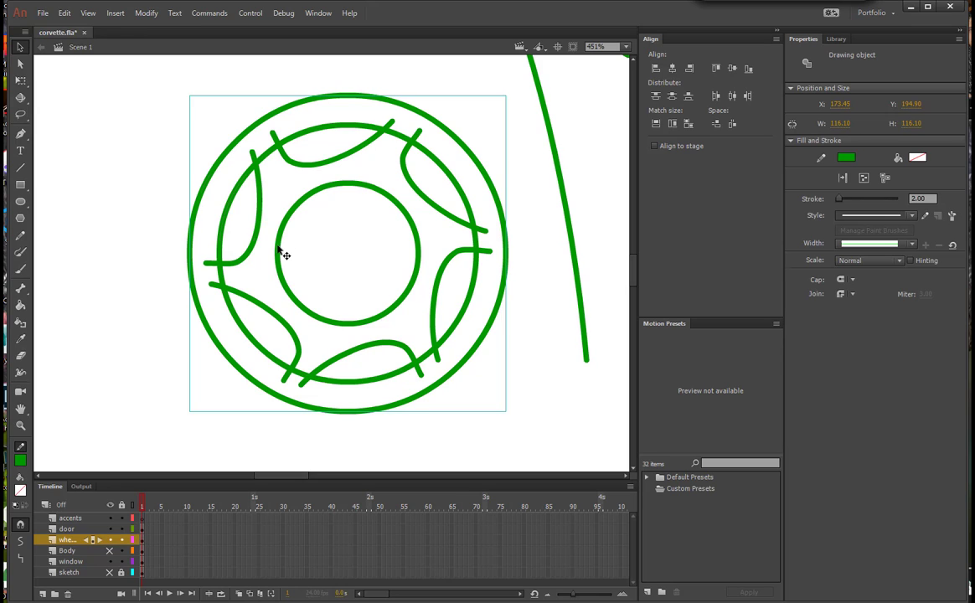
double_click(279, 251)
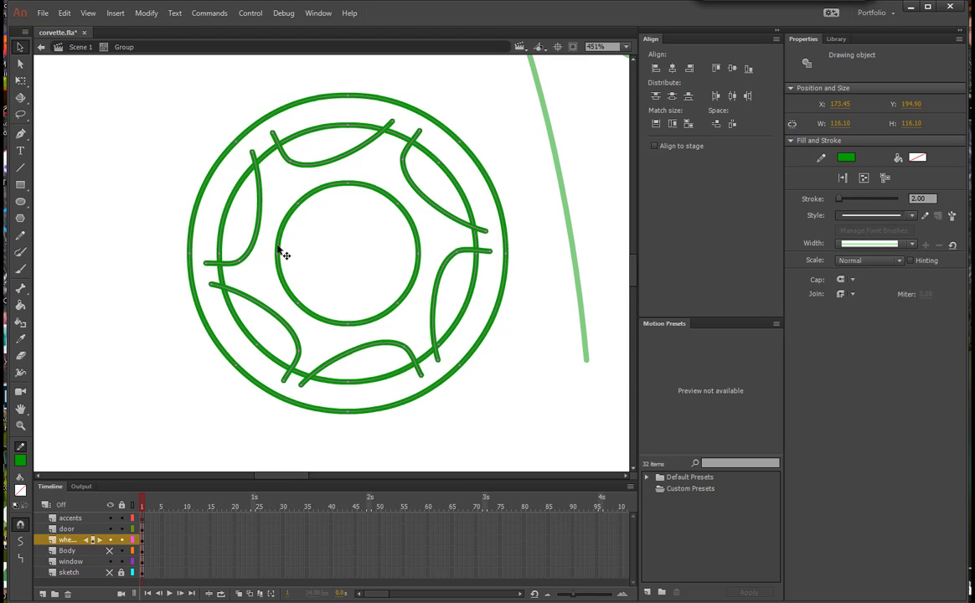
Step: Break apart the wheel's circles and spoke curves into plain shapes, and delete the top spoke curve's left end overhanging the middle circle
click(142, 15)
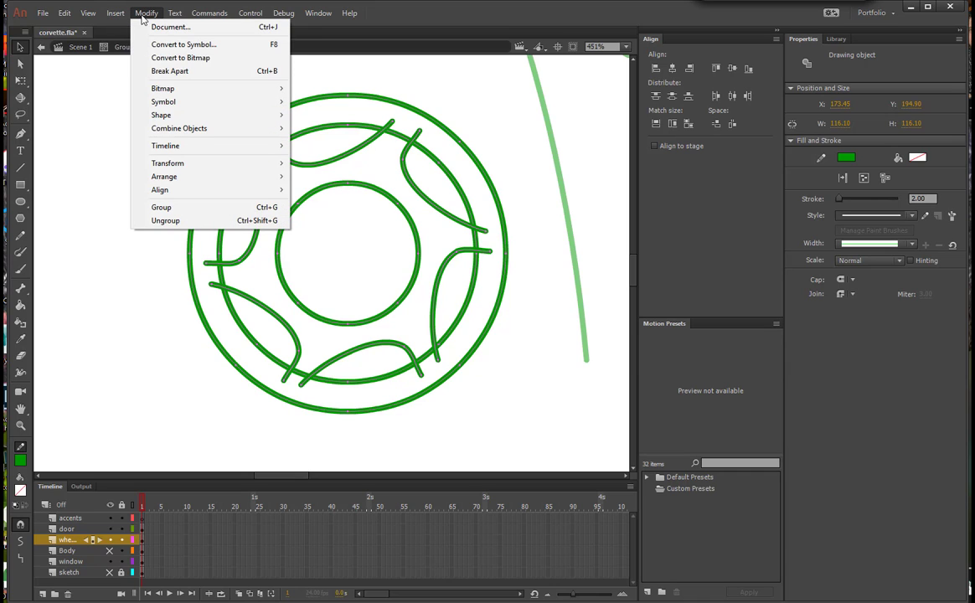
click(164, 71)
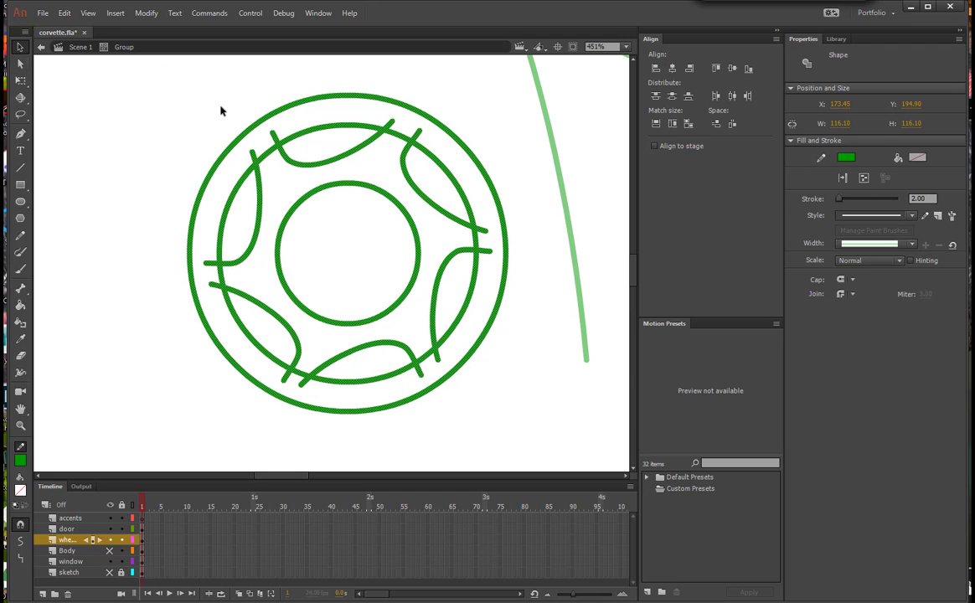
click(279, 139)
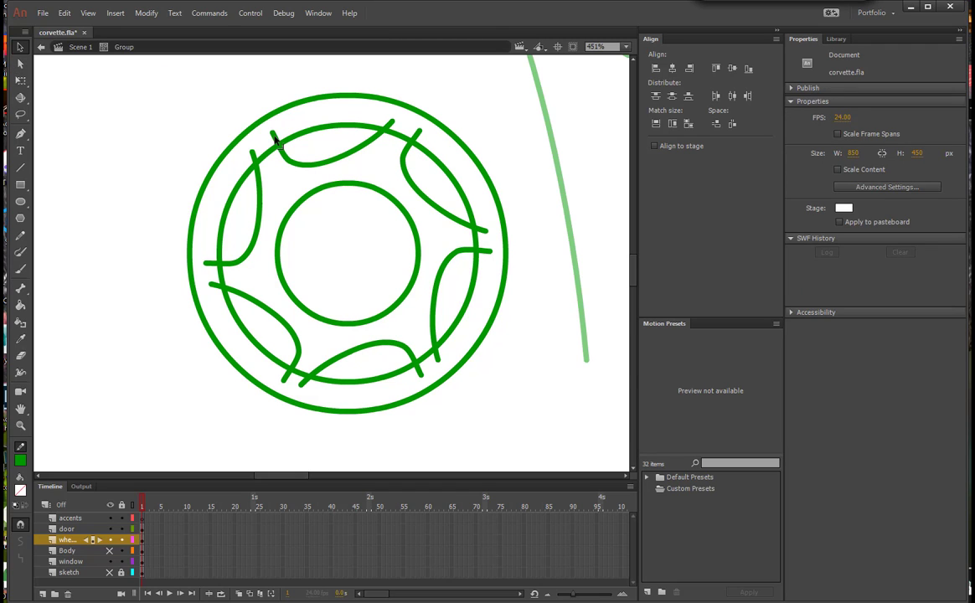
click(276, 139)
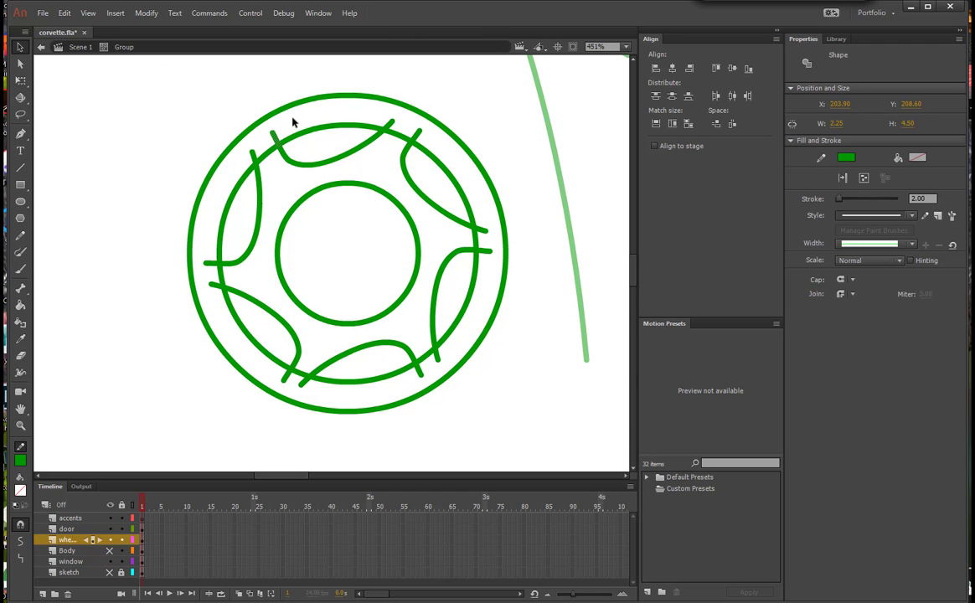
click(292, 122)
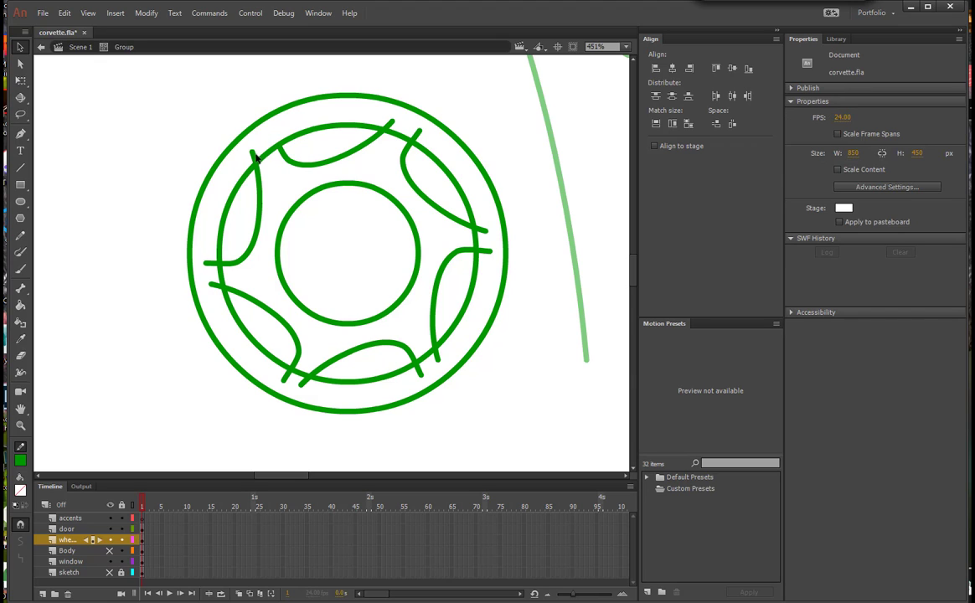
Step: Delete the line ends of the upper-left and lower-left spoke curves that stick out beyond the middle circle
click(254, 159)
click(191, 214)
click(209, 263)
click(211, 286)
key(Delete)
click(289, 381)
key(Delete)
Step: Trim the bottom and lower-right spoke curves to the middle circle by deleting both overhanging ends of each
click(300, 383)
key(Delete)
click(436, 369)
key(Delete)
click(435, 356)
key(Delete)
click(492, 250)
key(Delete)
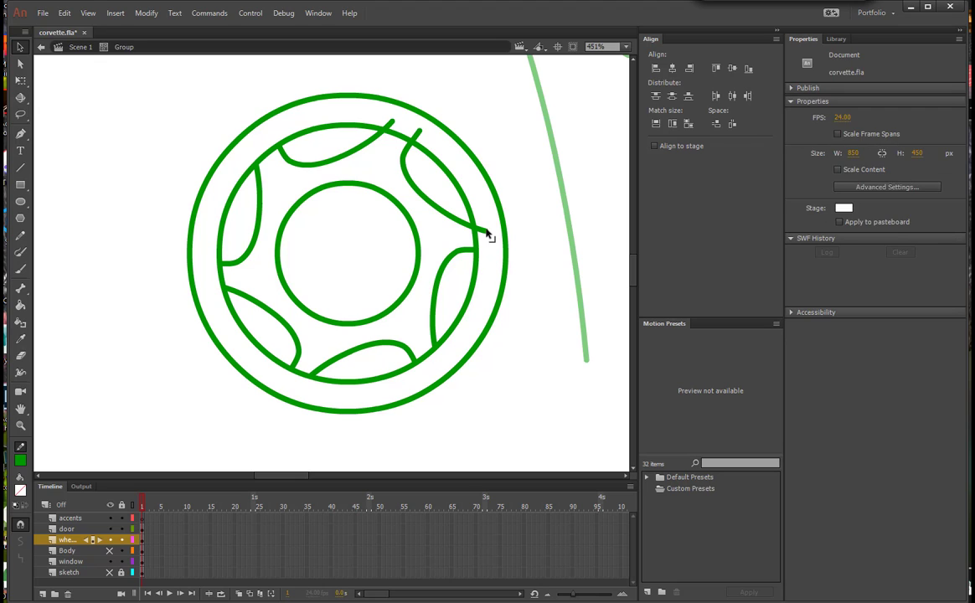
Step: Delete both overhanging ends of the upper-right spoke curve and the top curve's right end, and return to Scene 1
click(491, 236)
key(Delete)
click(419, 133)
key(Delete)
click(391, 125)
key(Delete)
click(78, 48)
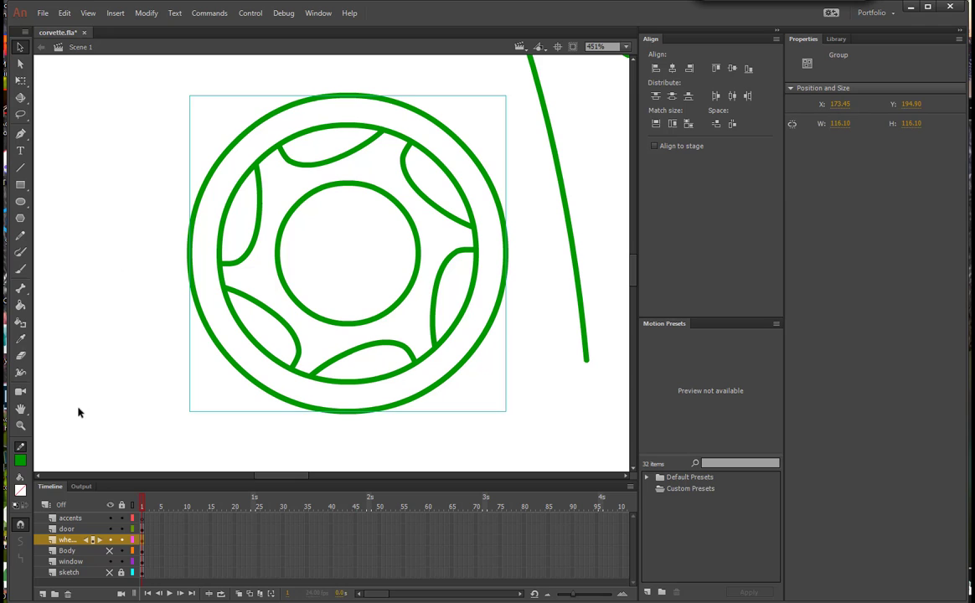
Step: Show the Body and sketch layers again, and save the document
click(110, 551)
click(110, 572)
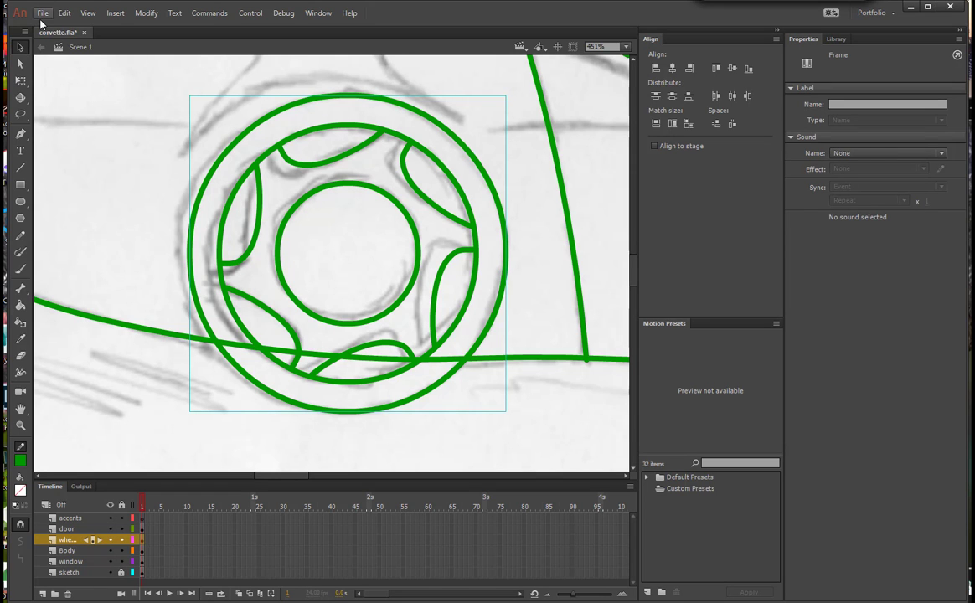
click(42, 13)
click(58, 129)
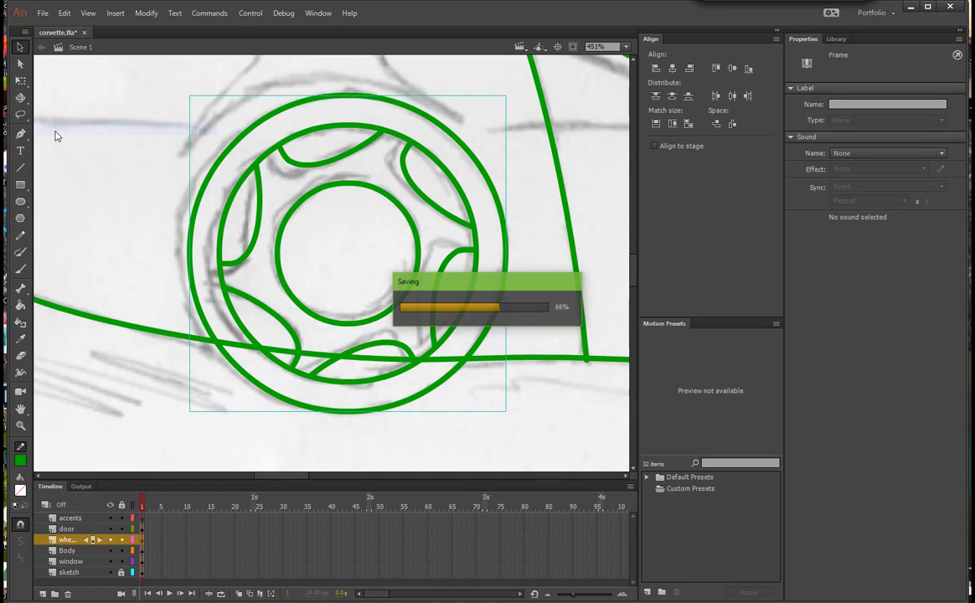